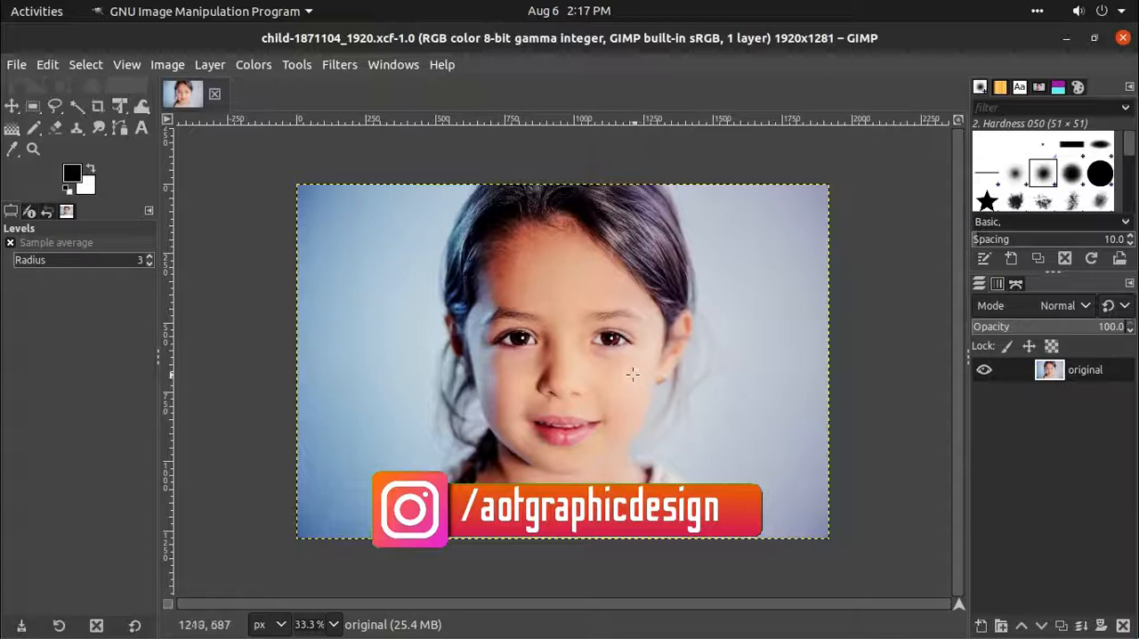
- Examine the portrait's eyes, lips, cheek shadows and hairline up close and as a whole
ctrl+scroll(575, 445, up, 4)
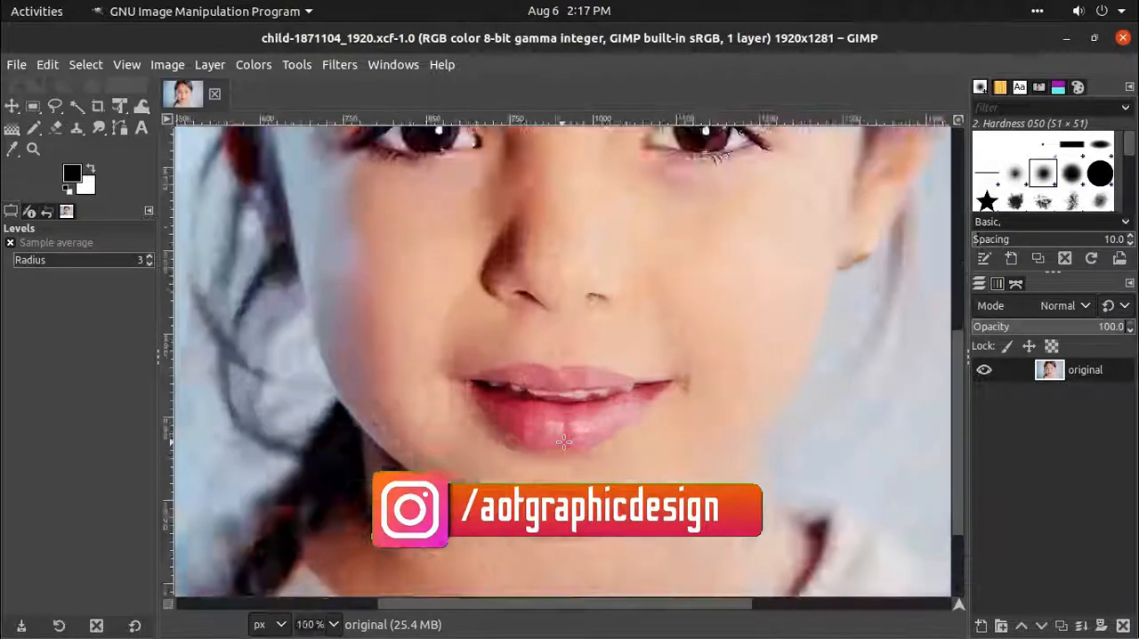
scroll(555, 402, up, 5)
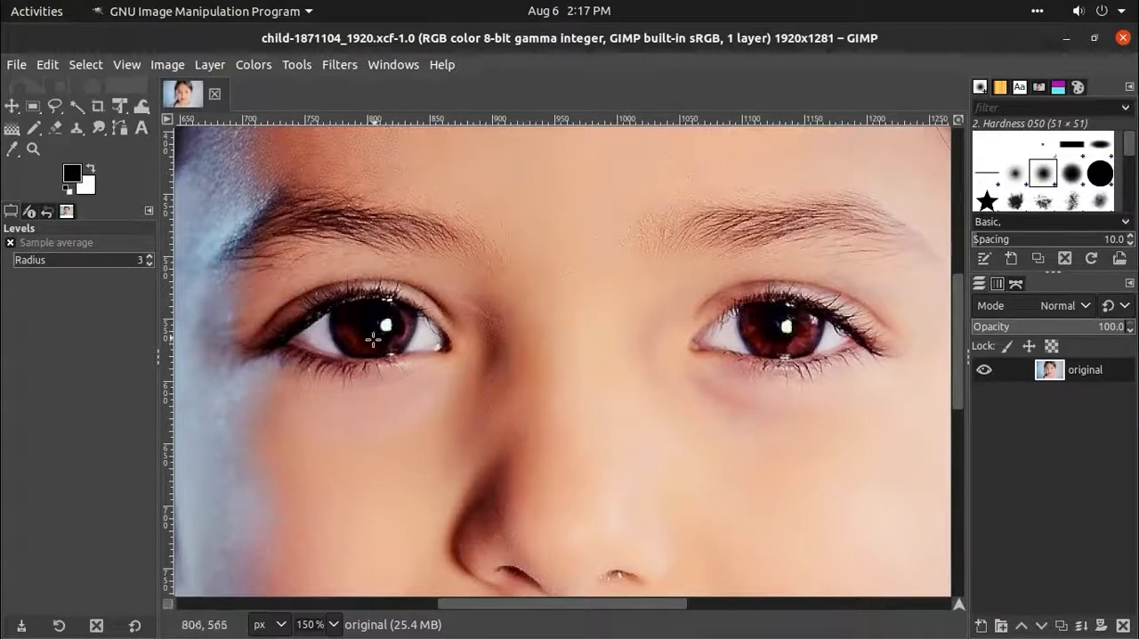
ctrl+scroll(407, 351, down, 3)
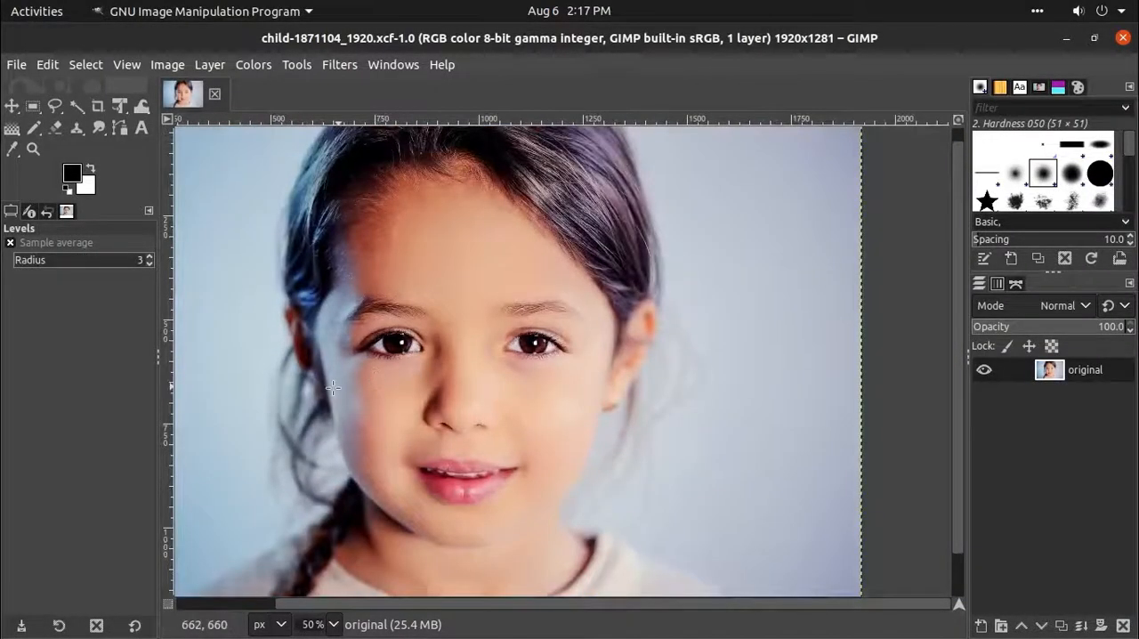
ctrl+scroll(331, 383, up, 2)
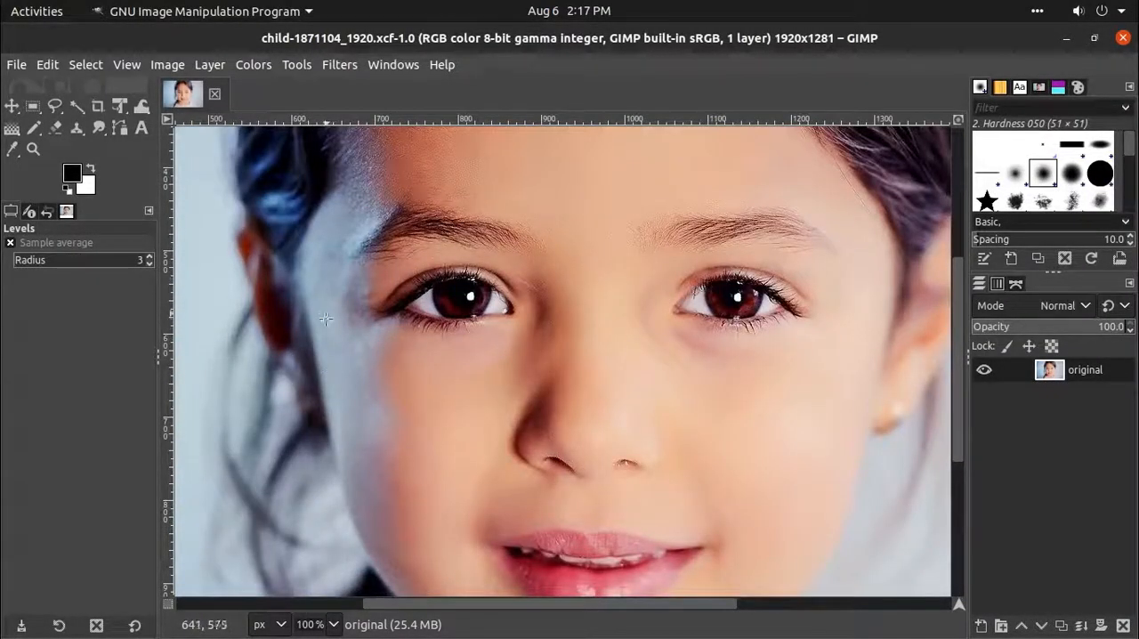
ctrl+scroll(341, 351, down, 3)
drag(286, 309, 348, 316)
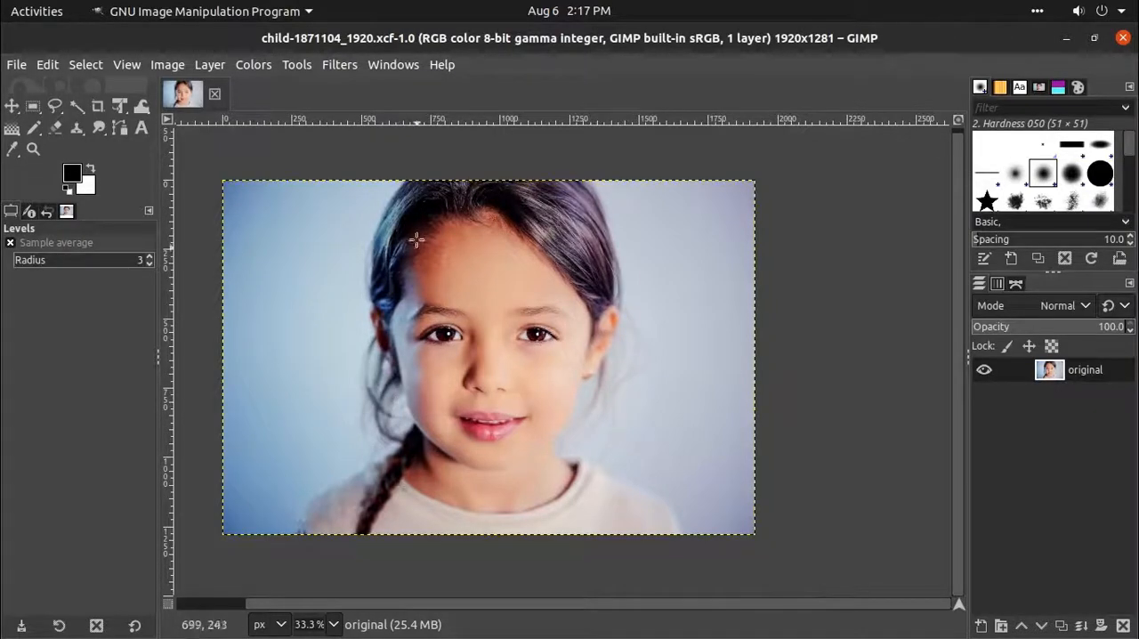
scroll(415, 223, up, 4)
scroll(369, 323, down, 1)
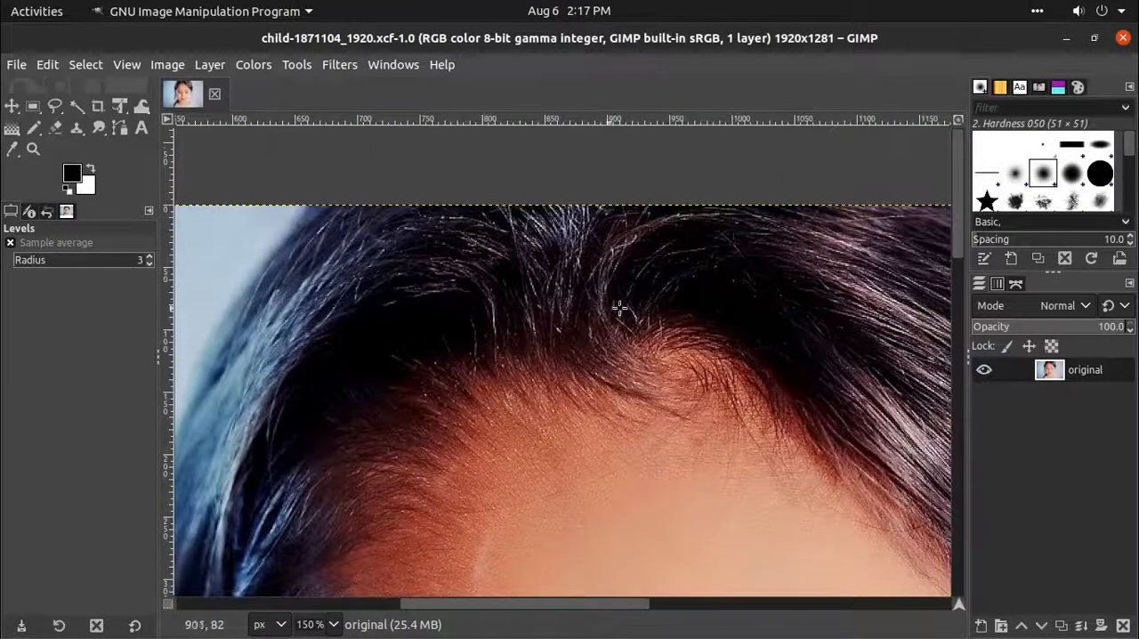
scroll(534, 295, down, 2)
scroll(537, 485, up, 2)
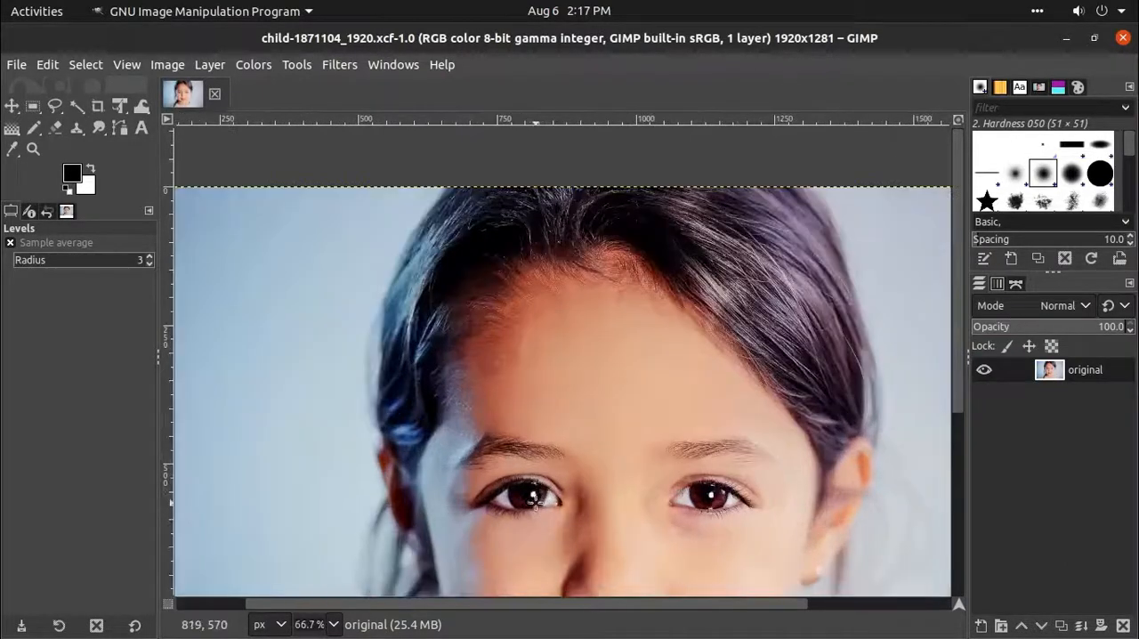
scroll(517, 476, down, 2)
scroll(516, 474, down, 1)
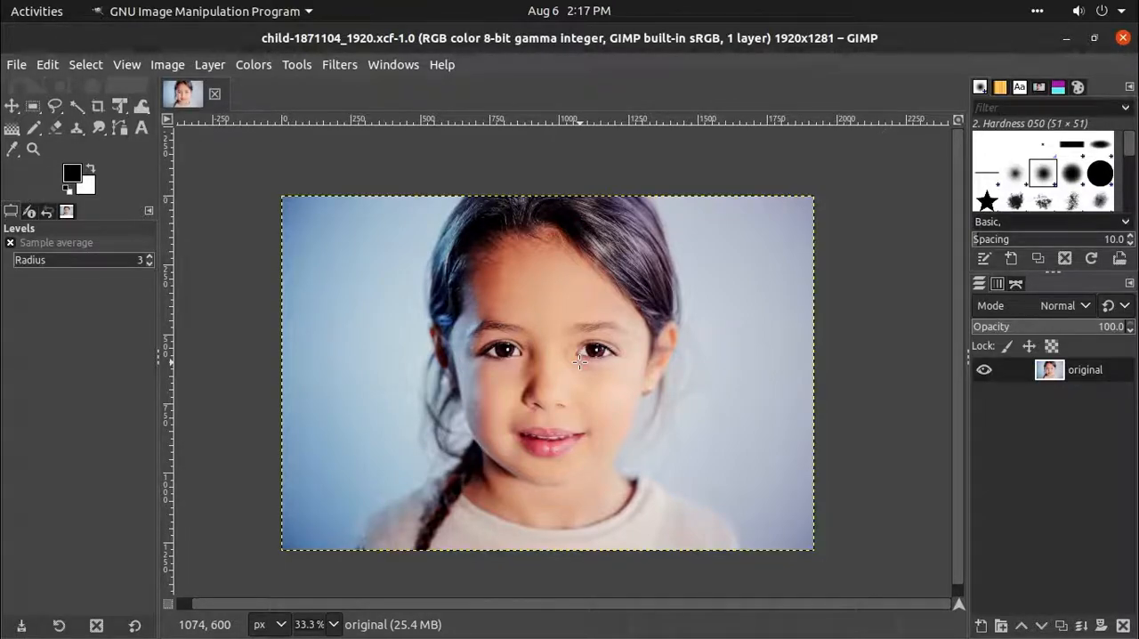
scroll(579, 361, down, 1)
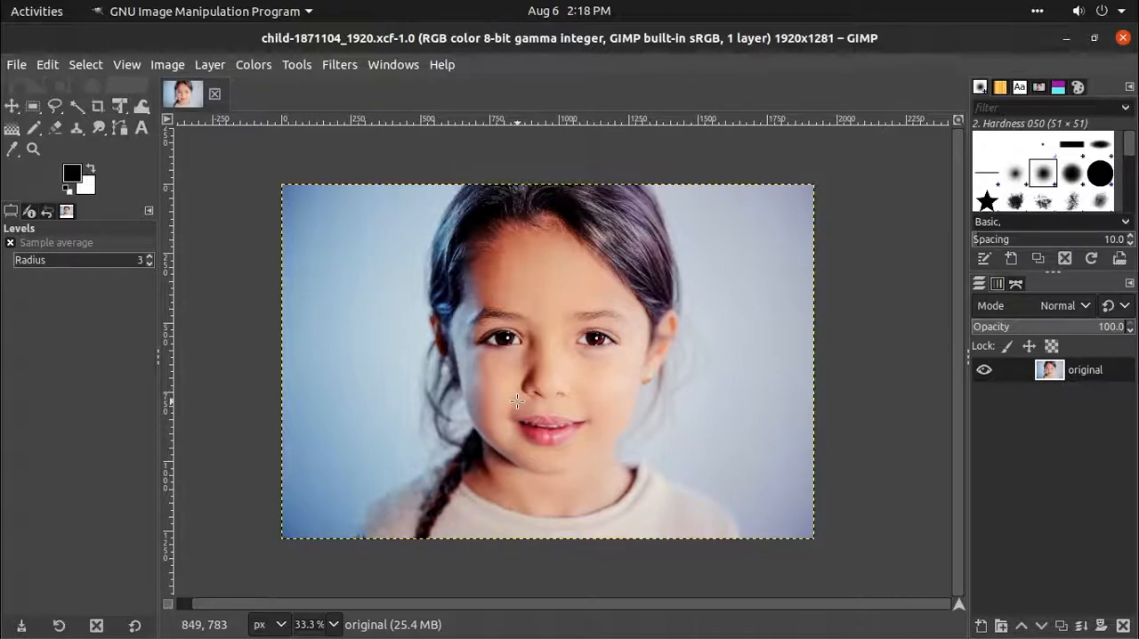
- Set the foreground colour to dark blue 2a2da2 and the background colour to light green 6df774
click(80, 178)
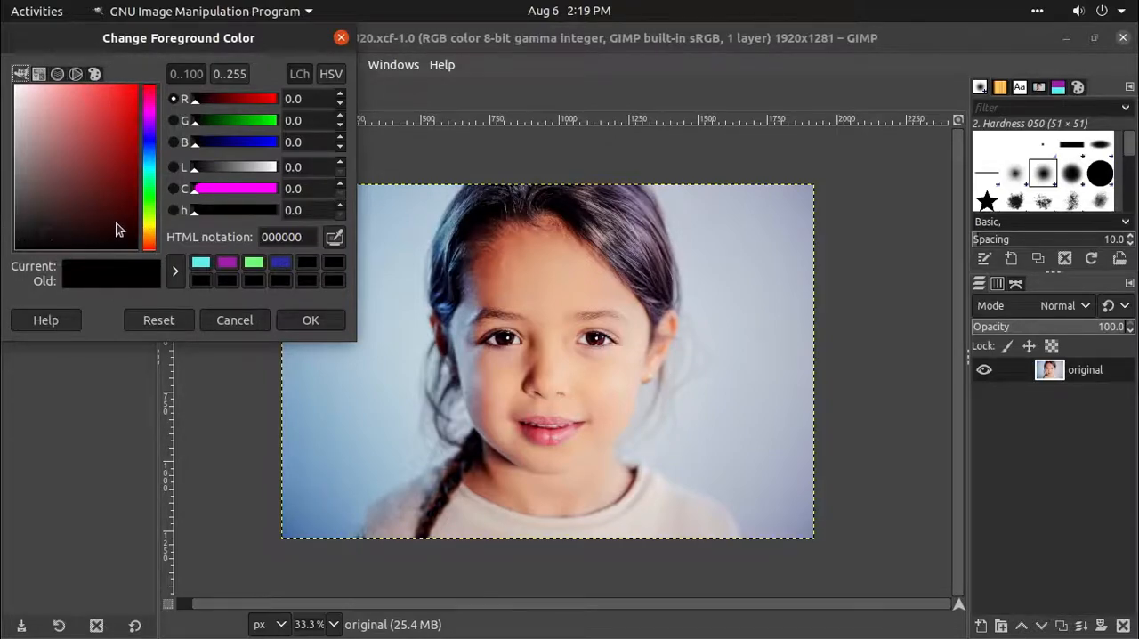
click(283, 263)
click(298, 322)
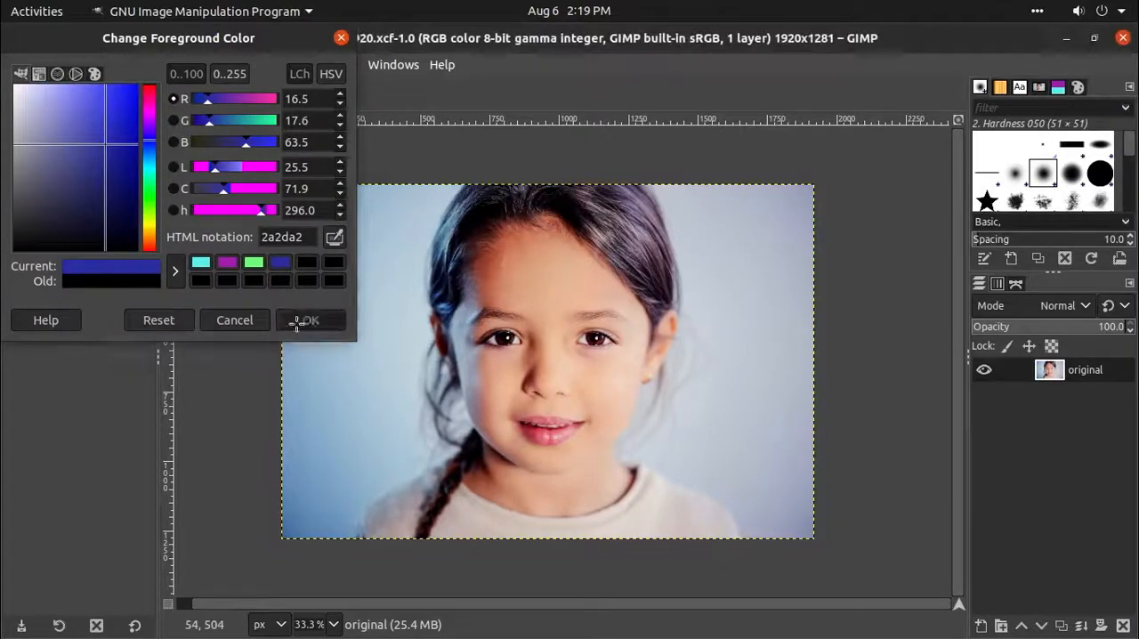
click(93, 191)
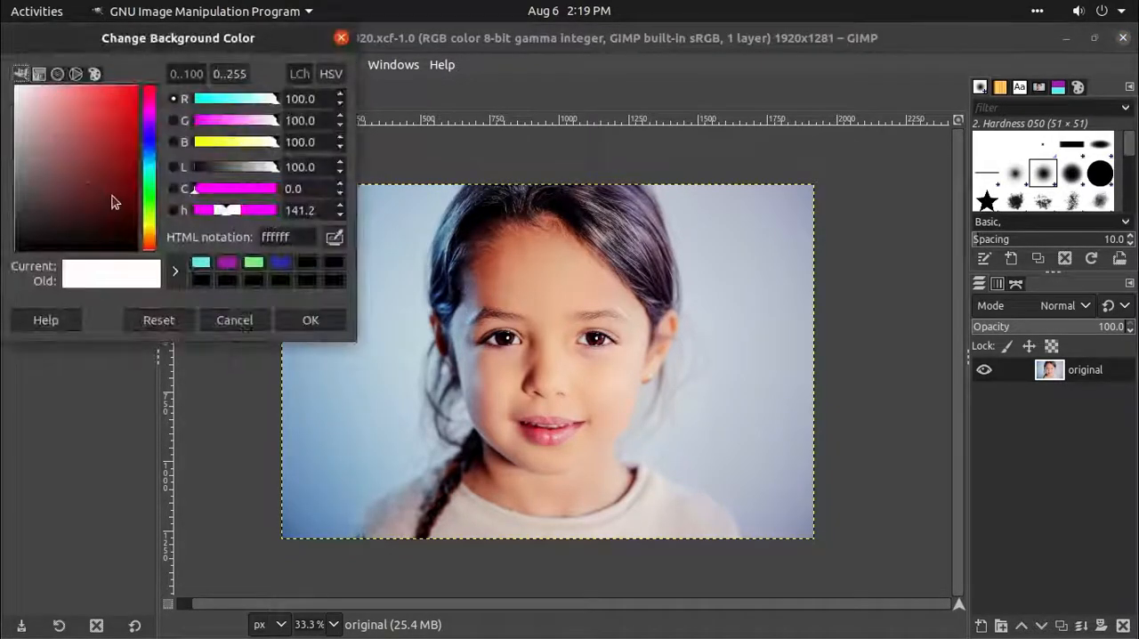
click(253, 264)
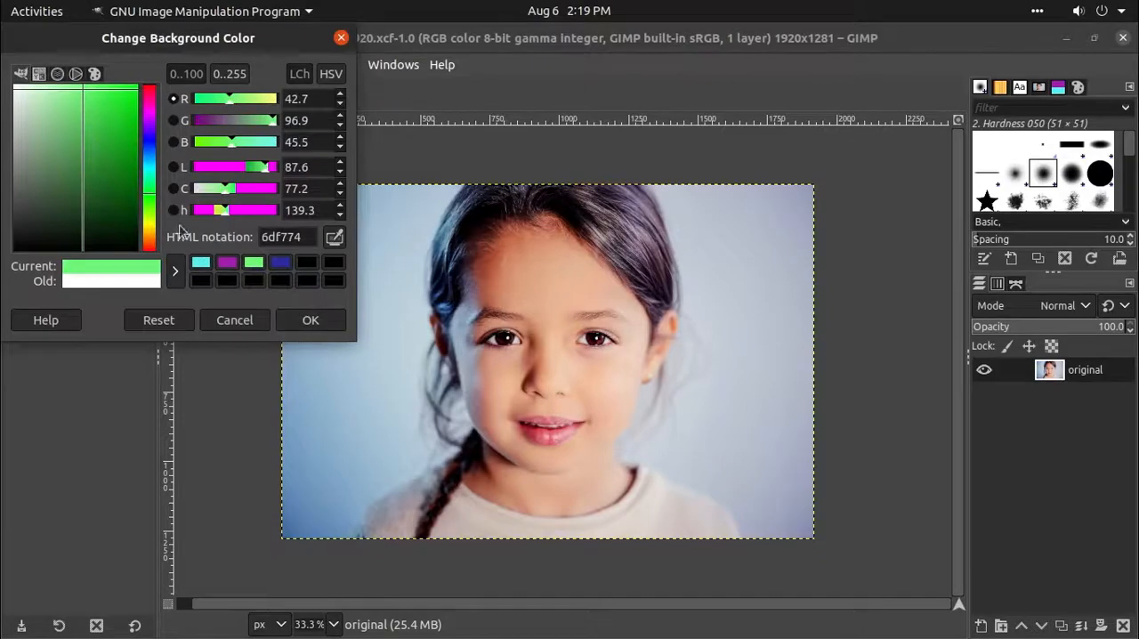
click(306, 318)
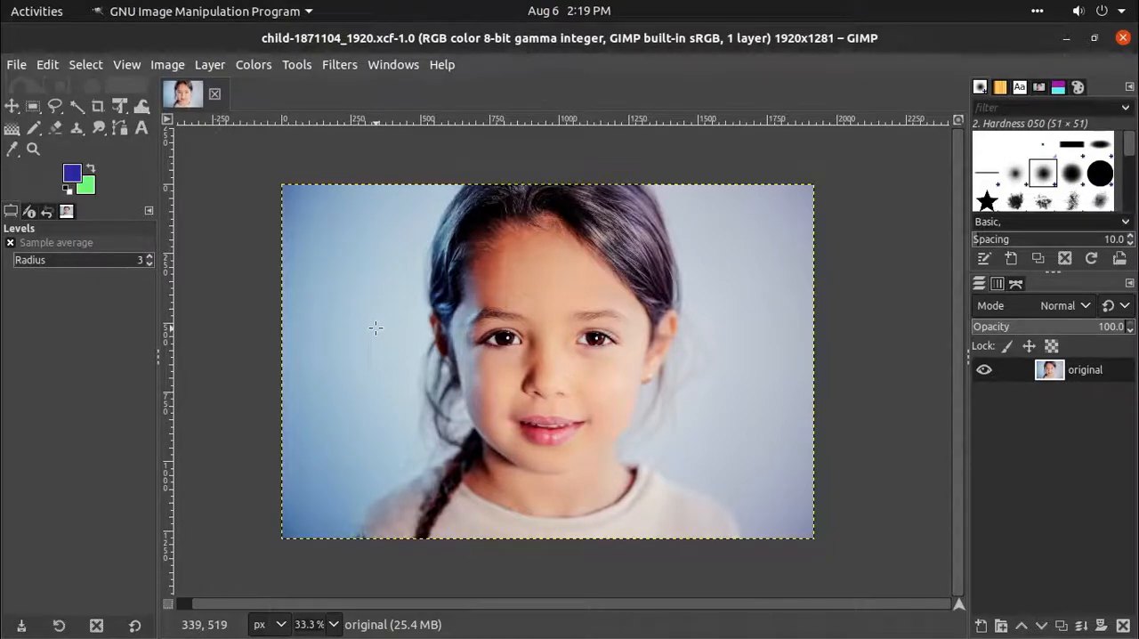
- Activate the Gradient tool and check its options for the FG to BG (RGB) gradient and the Linear shape
right_click(15, 134)
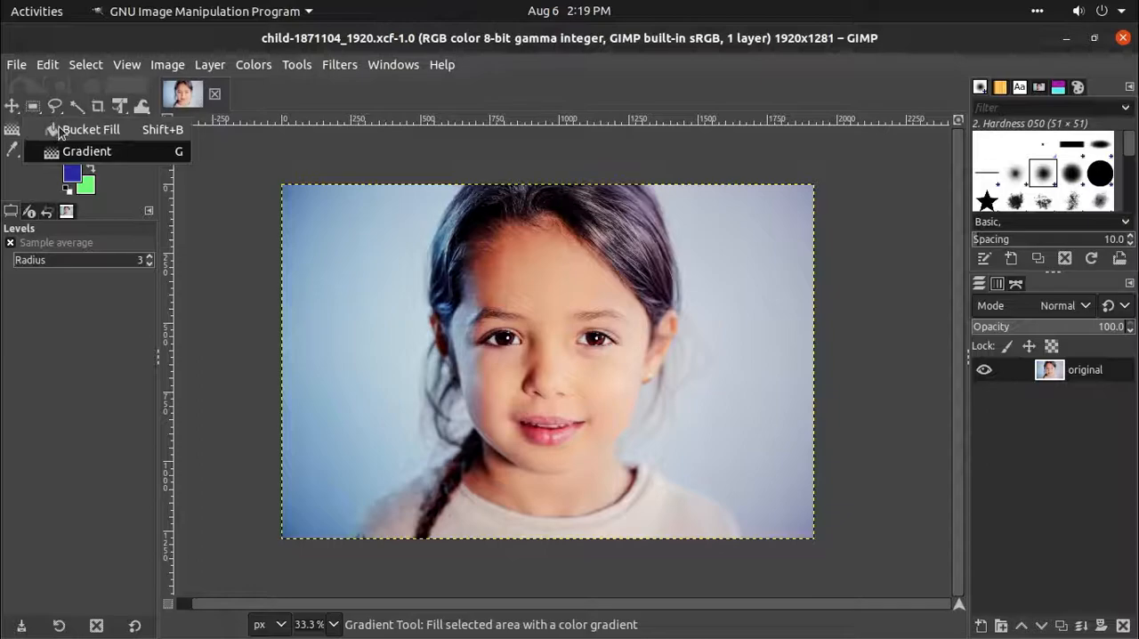
click(57, 129)
right_click(13, 133)
click(57, 150)
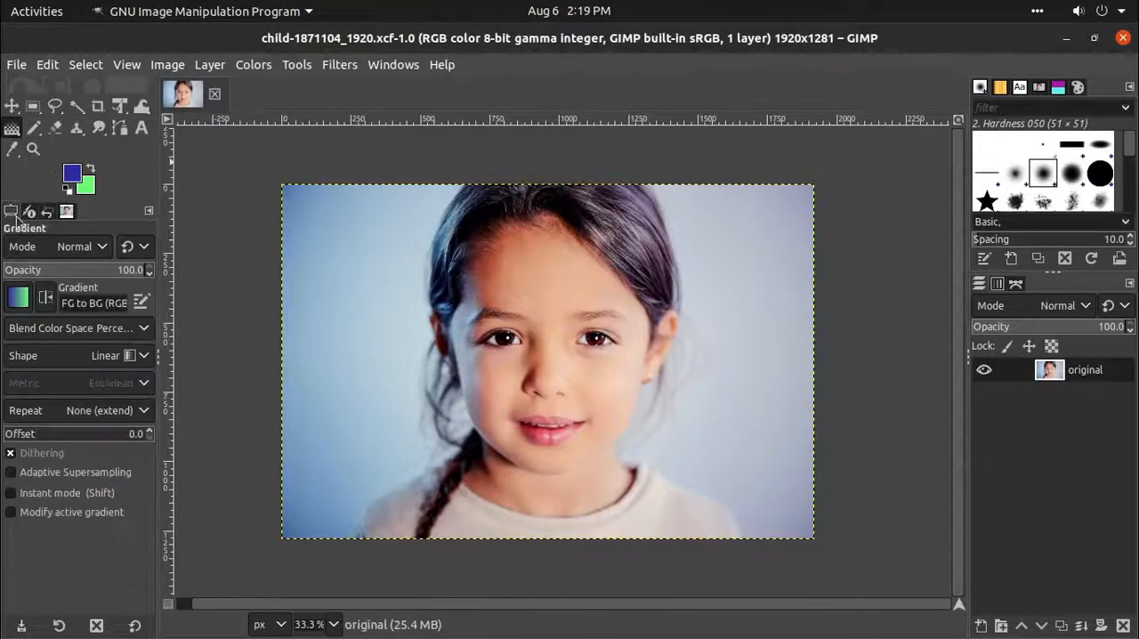
click(19, 299)
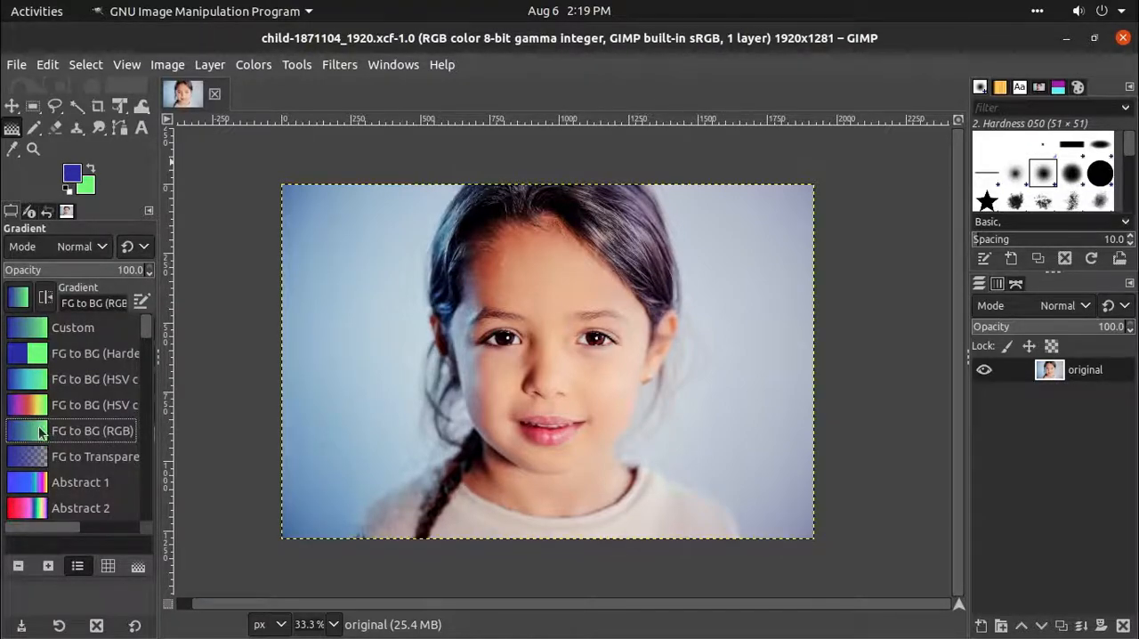
click(18, 307)
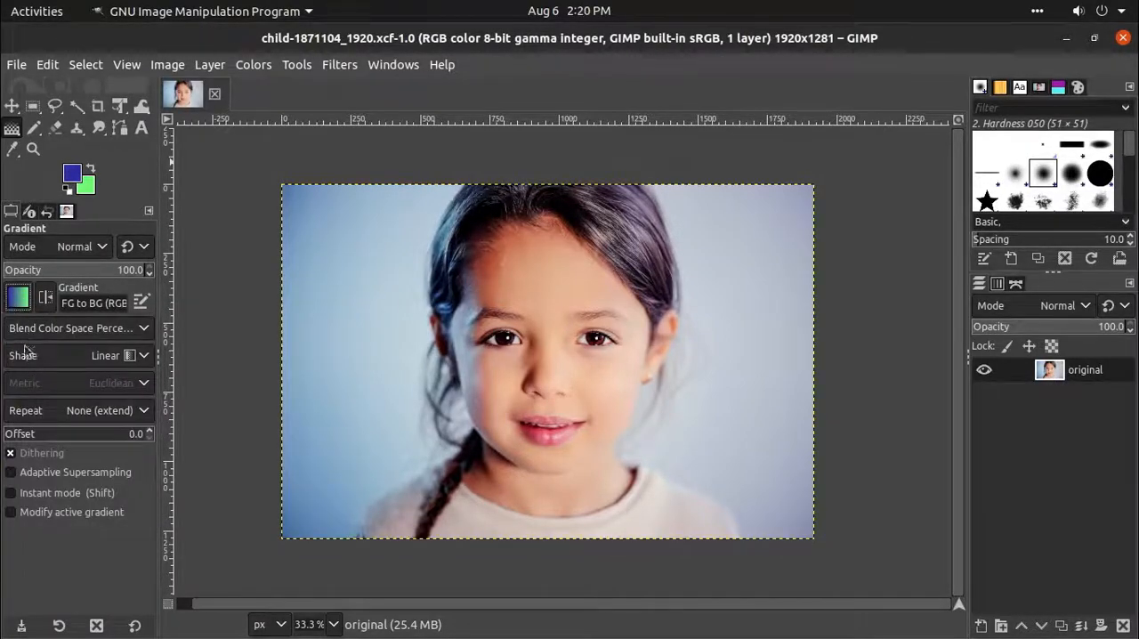
click(130, 359)
click(132, 357)
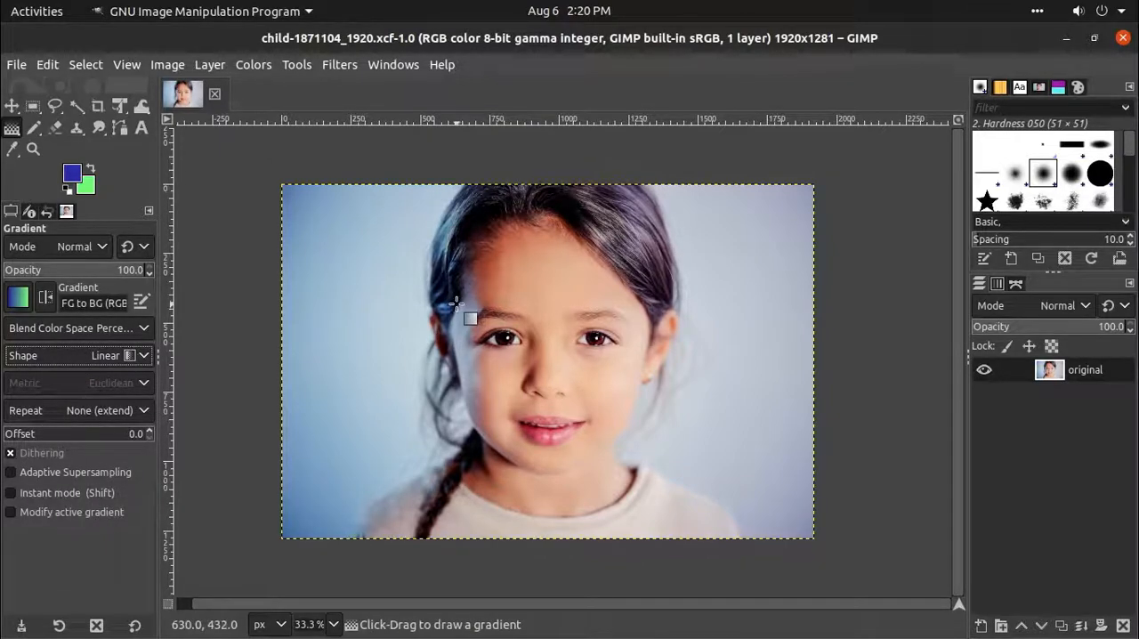
- Duplicate the original layer and apply Gradient Map to the copy with the blue-to-green gradient
click(11, 105)
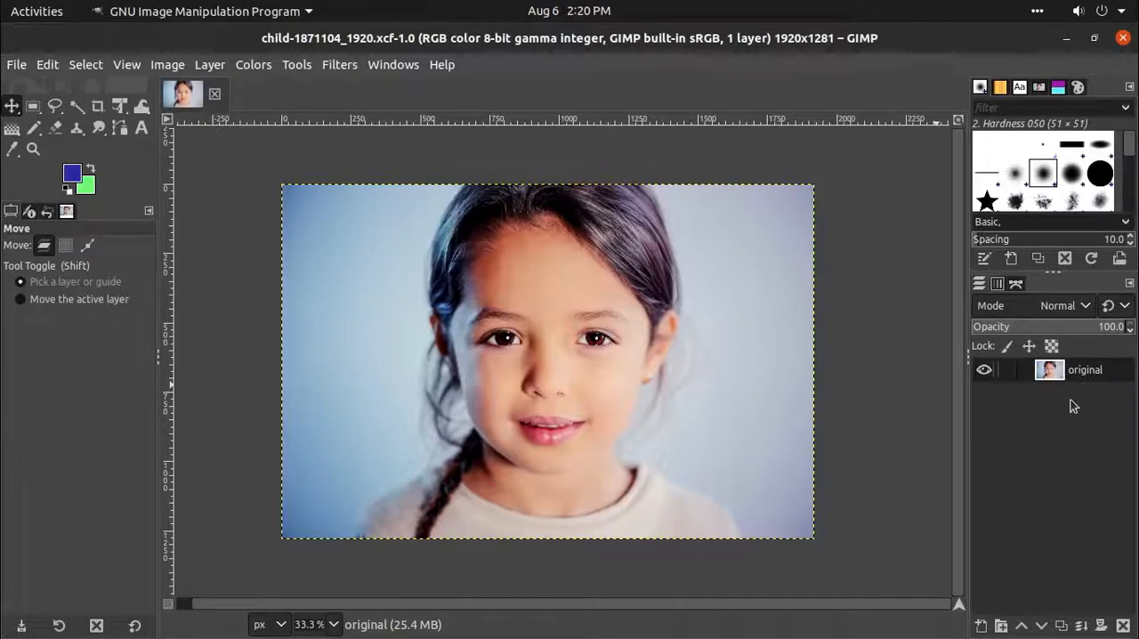
click(1061, 626)
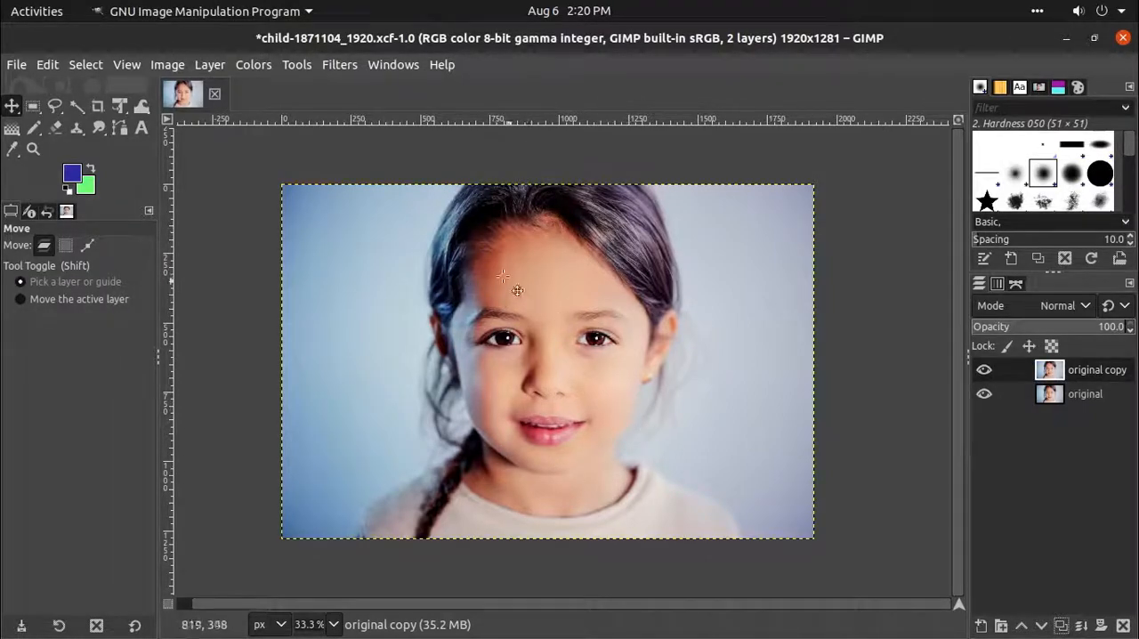
click(263, 67)
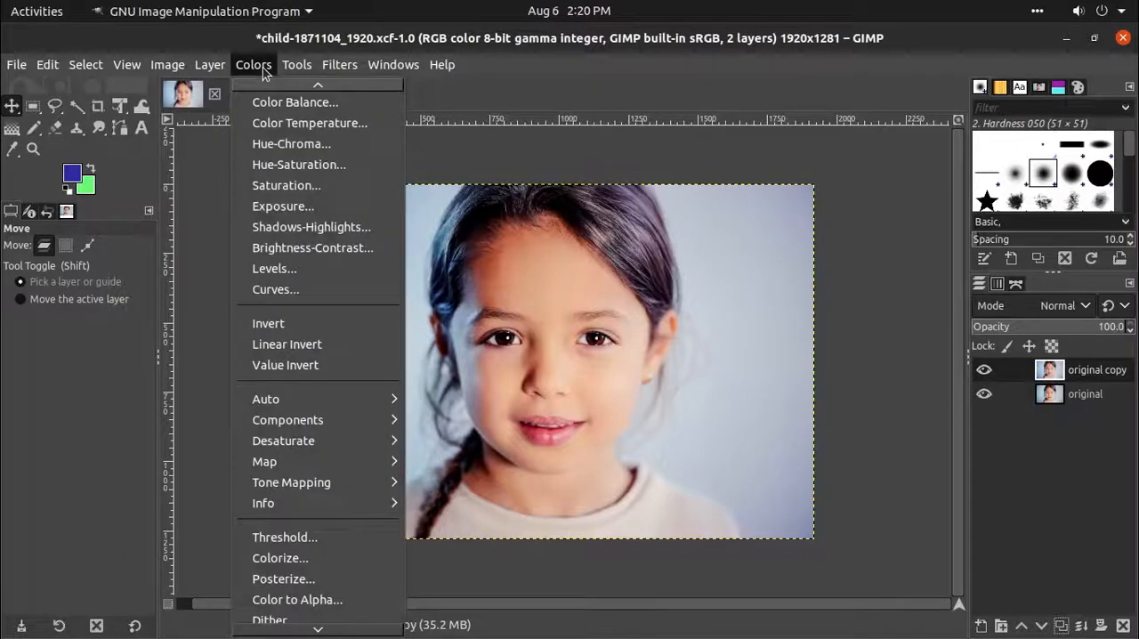
mouse_move(270, 463)
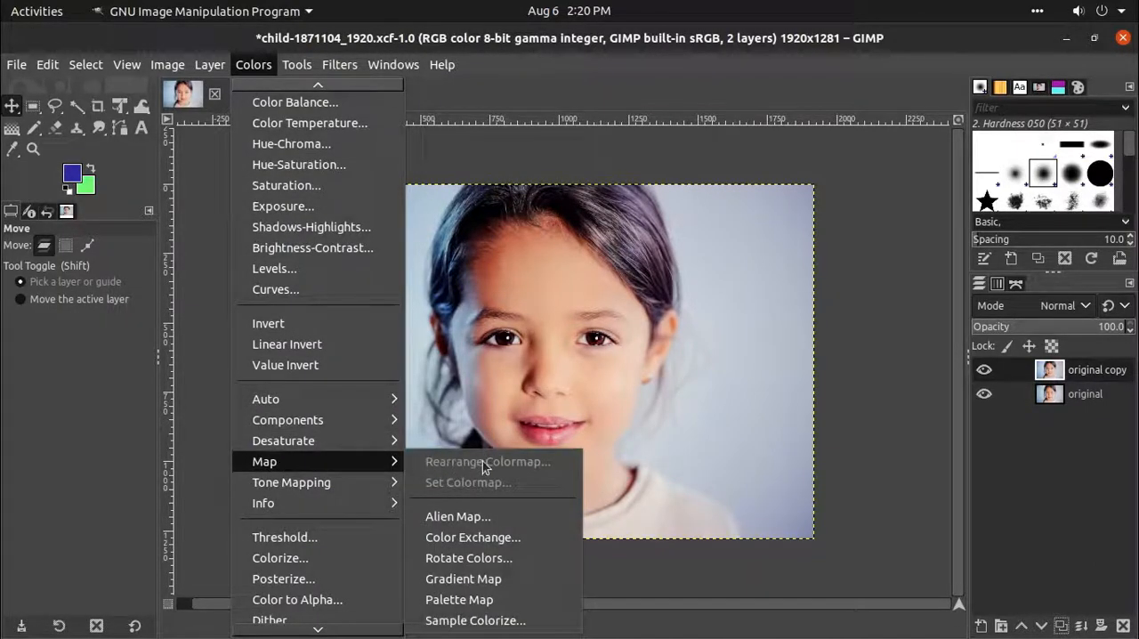
click(532, 580)
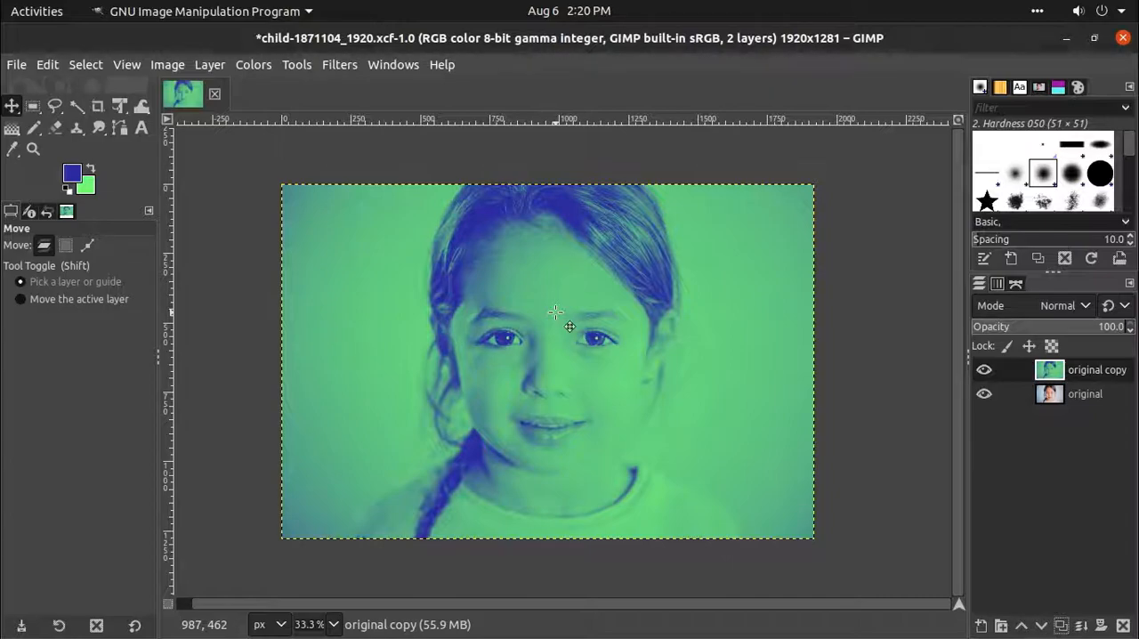
- Start a Levels adjustment on the layer copy, set the low input level to 20, and compare with and without the preview
drag(588, 316, 496, 321)
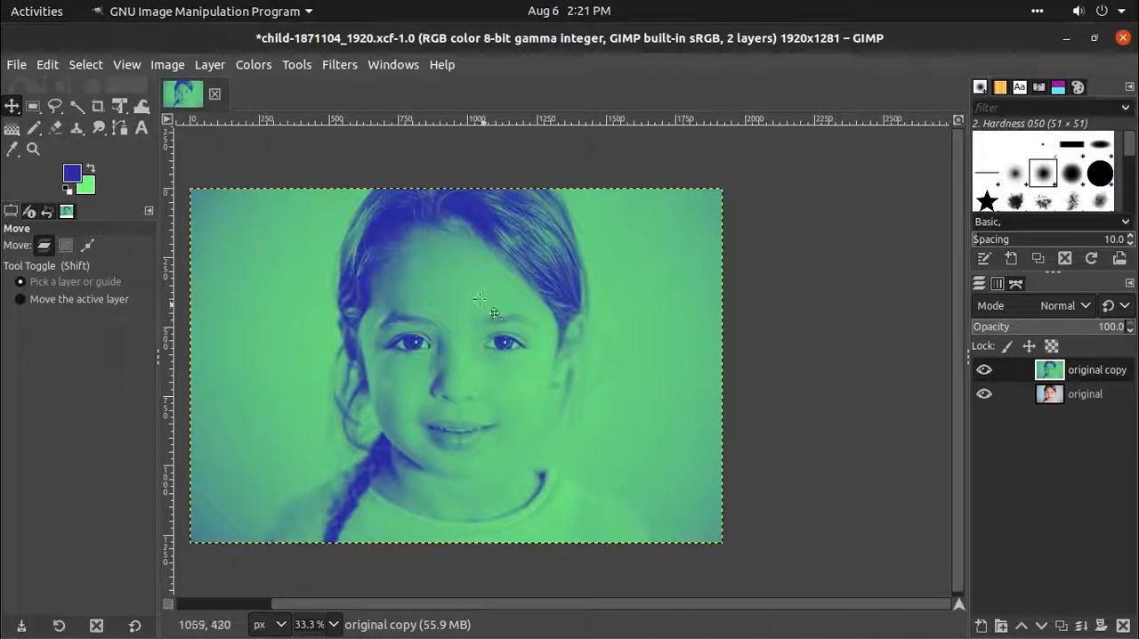
click(255, 65)
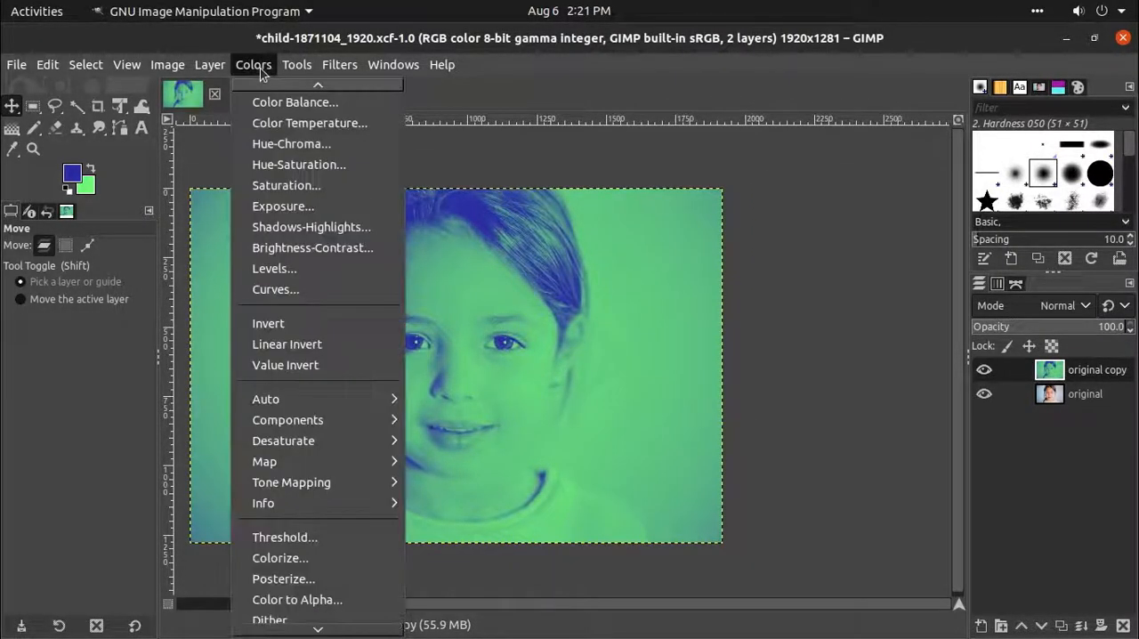
click(272, 269)
drag(887, 49, 861, 68)
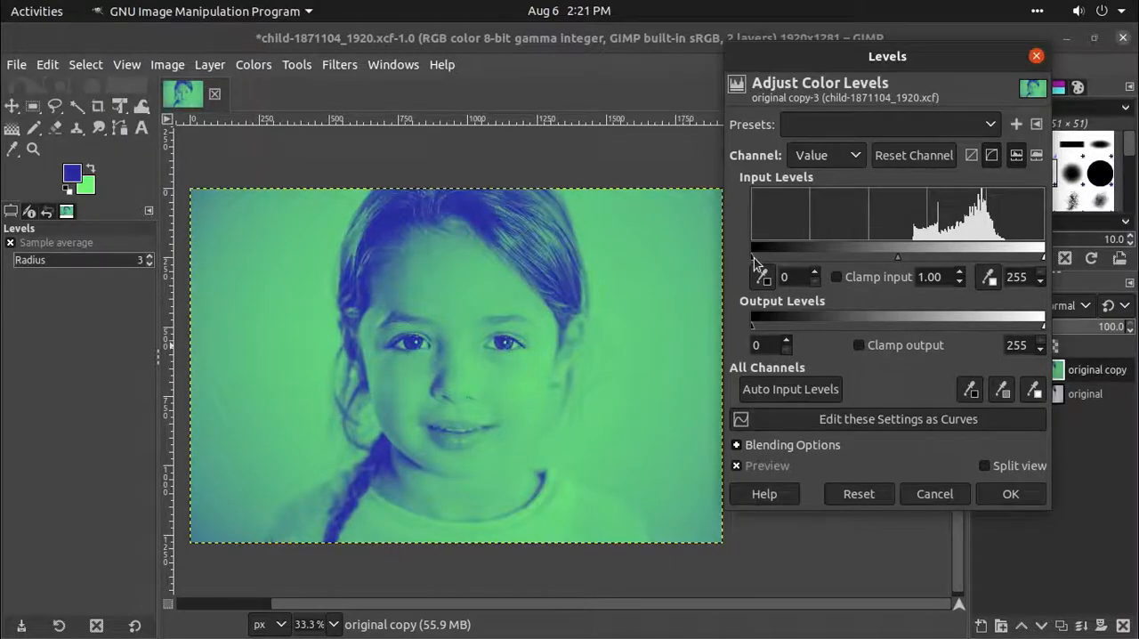
drag(753, 258, 775, 267)
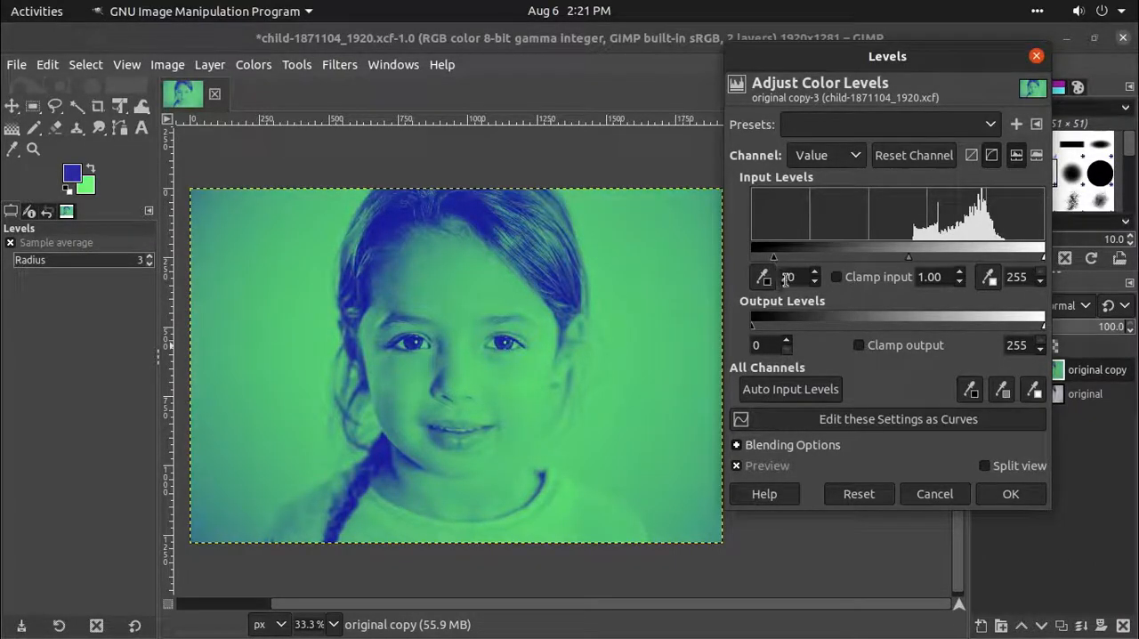
click(736, 467)
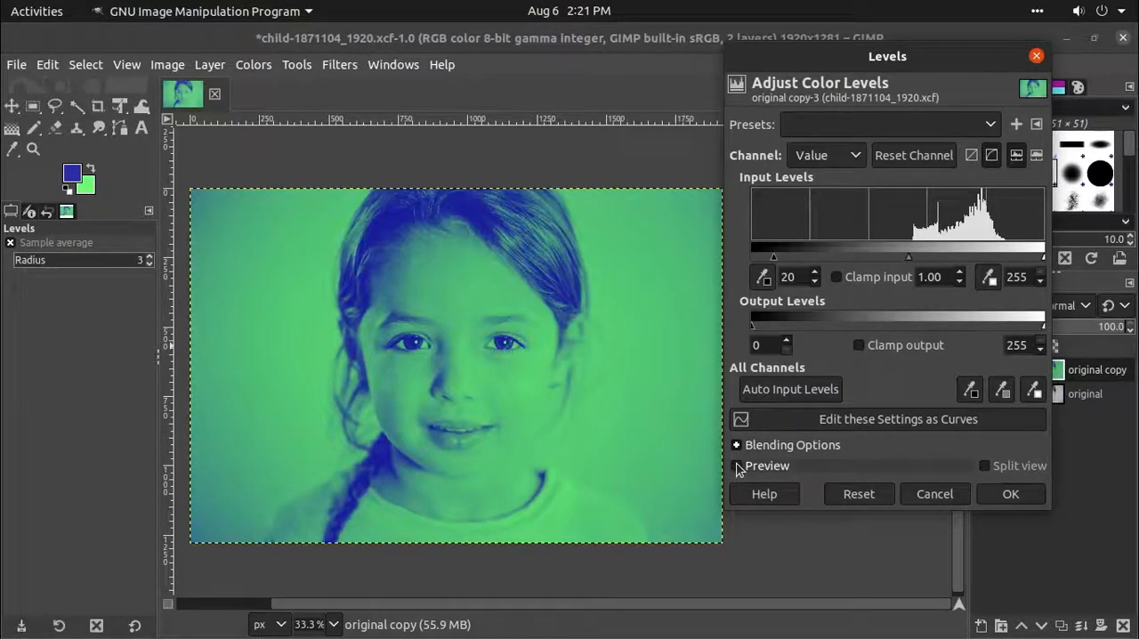
click(737, 467)
click(737, 467)
click(737, 468)
click(737, 467)
click(737, 467)
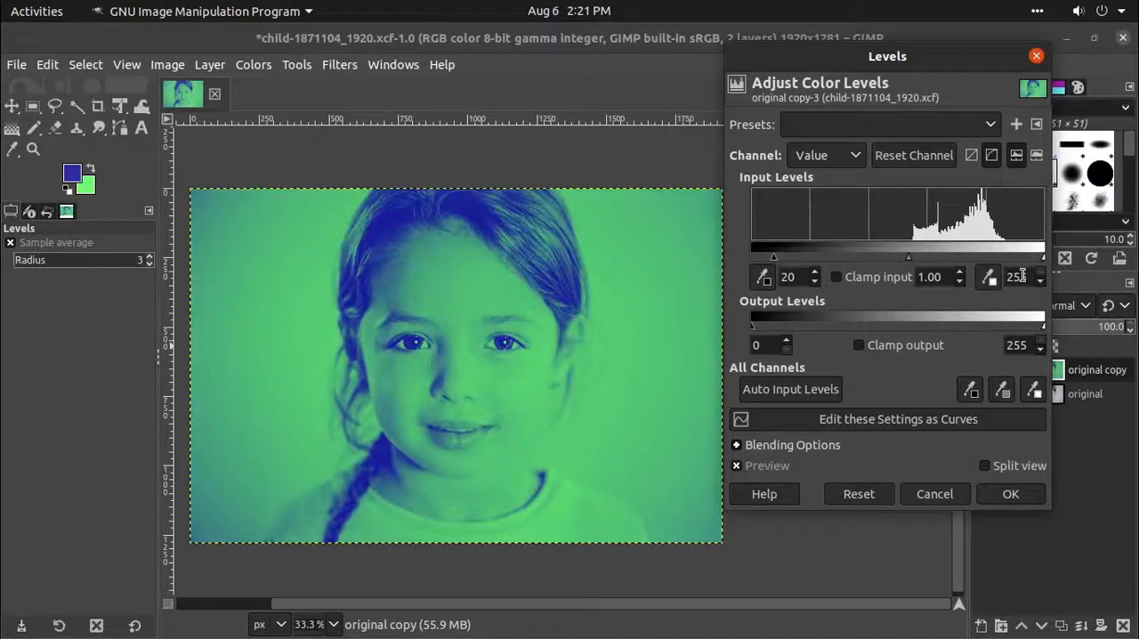
- Lower the Levels high input to 250 and compare the image with and without the preview
drag(1046, 260, 1045, 261)
click(1042, 281)
click(1041, 272)
click(1042, 272)
click(1040, 282)
click(1041, 282)
click(1040, 282)
click(1040, 283)
click(736, 466)
click(736, 467)
click(736, 466)
- Set the Levels input gamma to 0.80, compare using the preview, and apply the adjustment to the layer copy
mouse_move(906, 258)
mouse_down()
mouse_move(876, 260)
mouse_move(928, 262)
mouse_move(916, 267)
mouse_up()
click(959, 281)
click(959, 281)
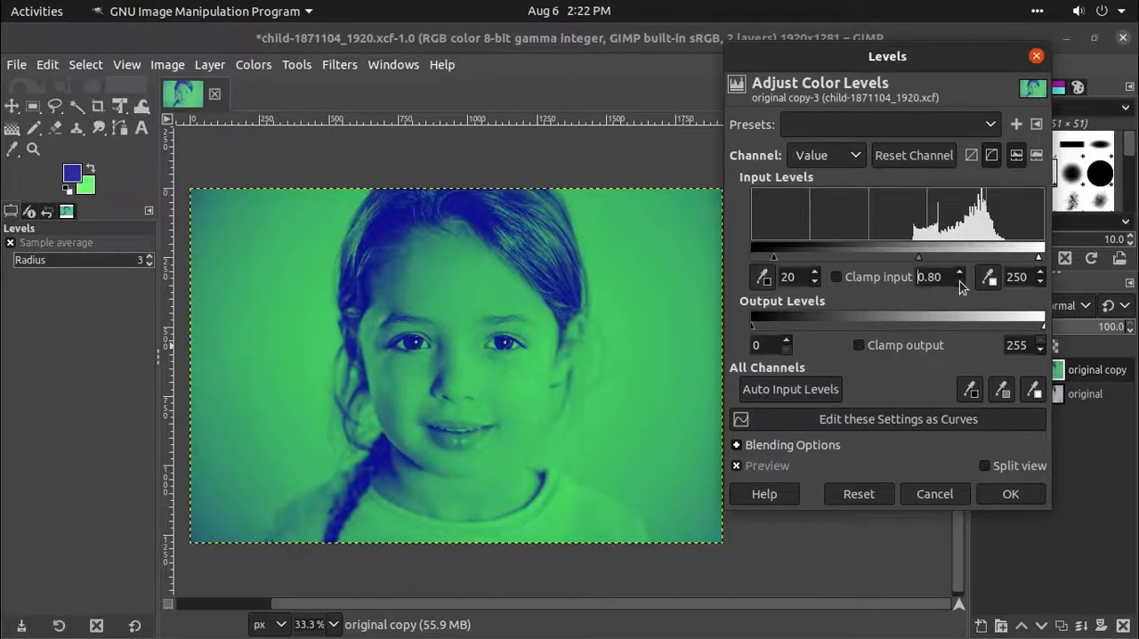
click(738, 467)
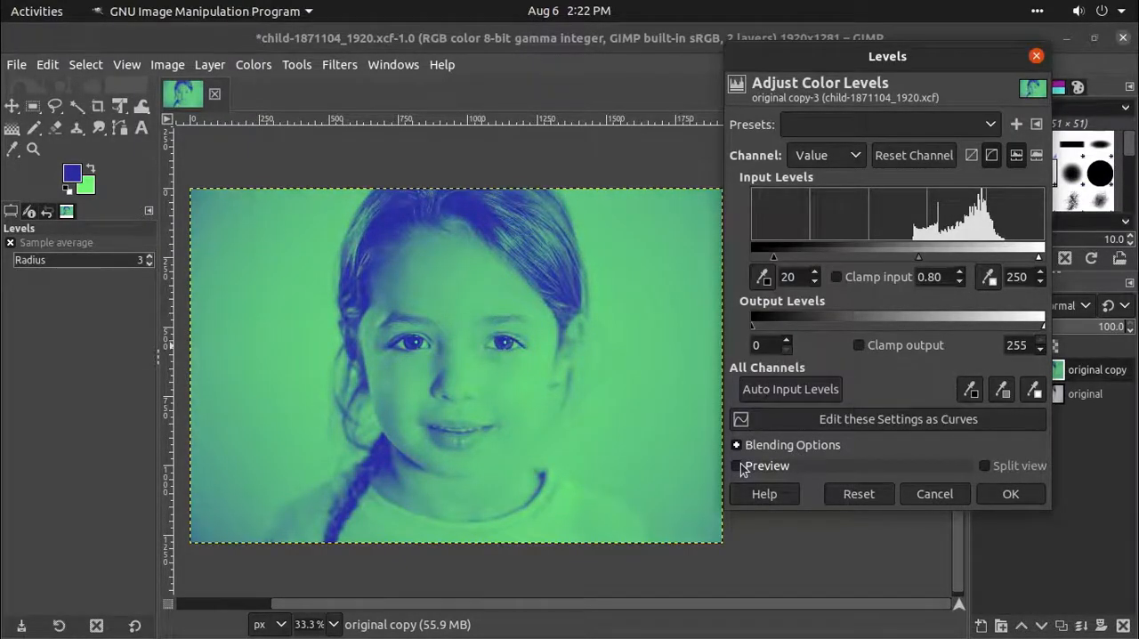
click(738, 467)
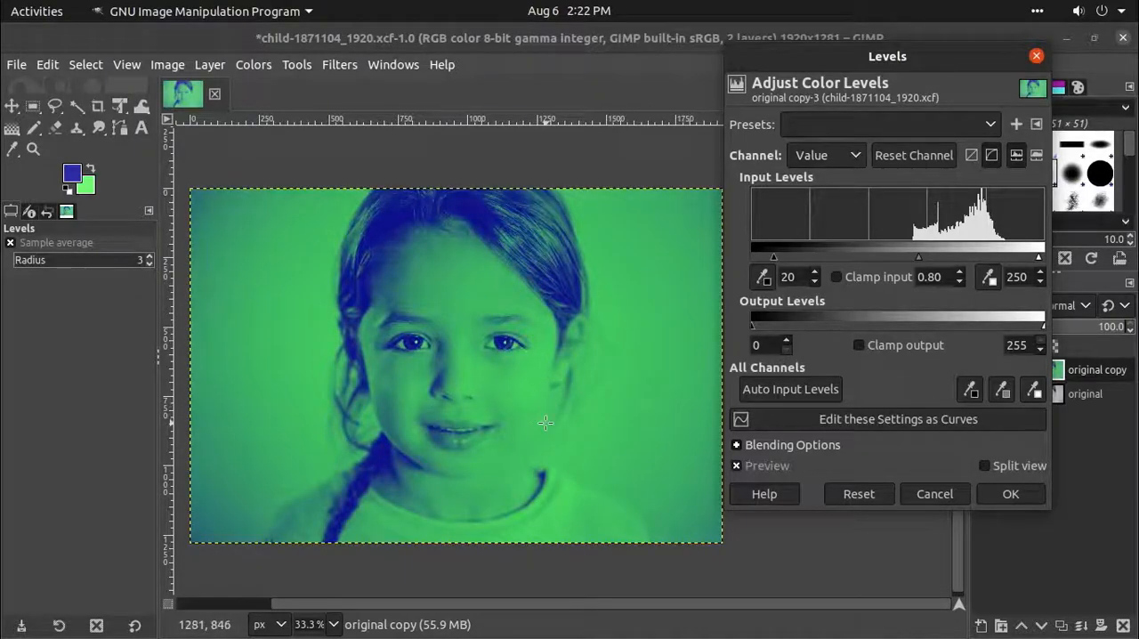
click(1000, 493)
drag(487, 338, 558, 340)
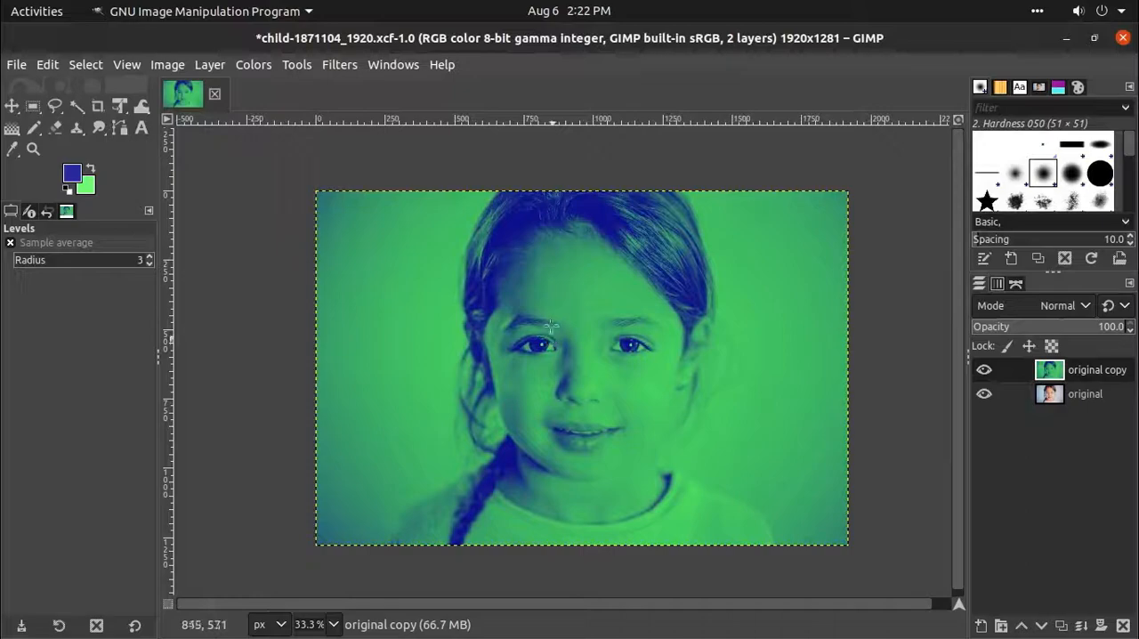
drag(581, 381, 570, 372)
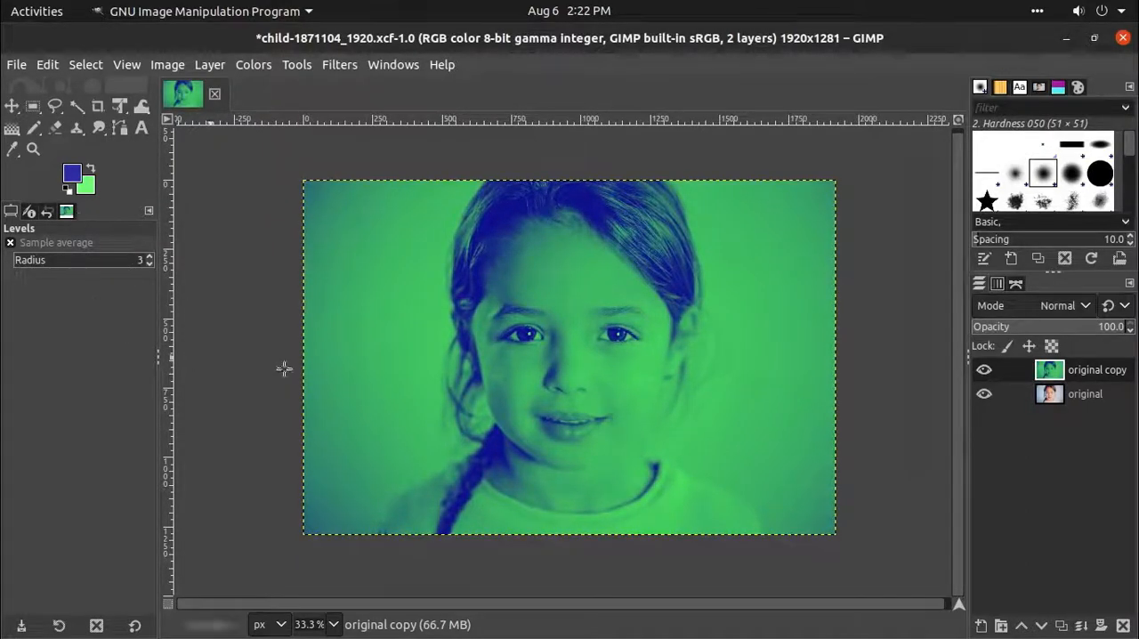
- Duplicate the original layer and raise the new copy to the top of the layer stack
click(1072, 405)
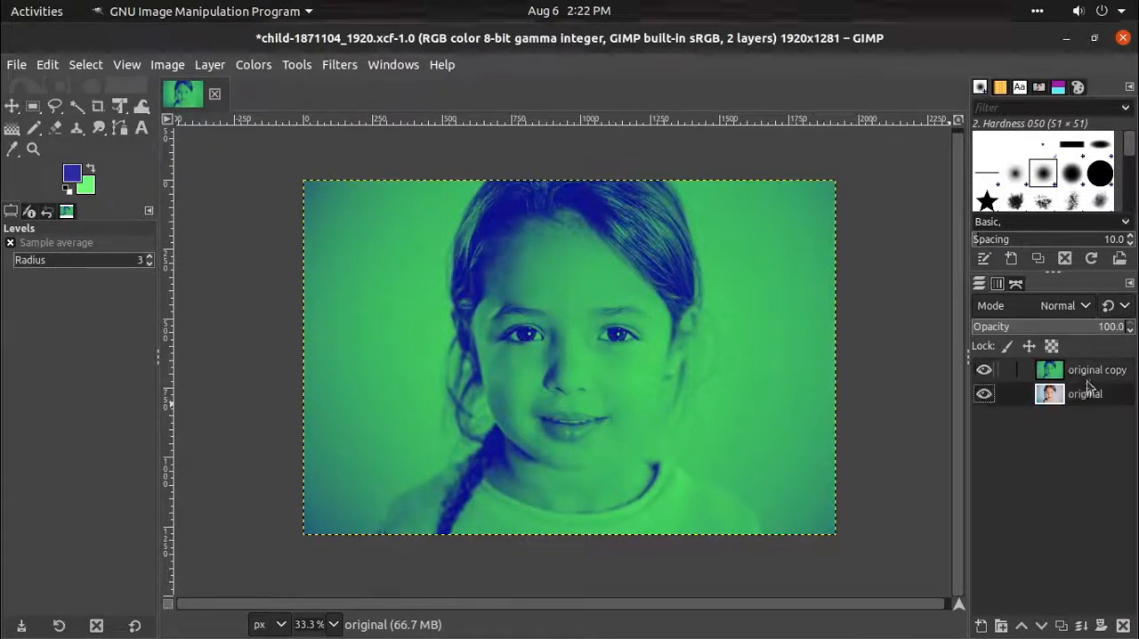
click(1061, 624)
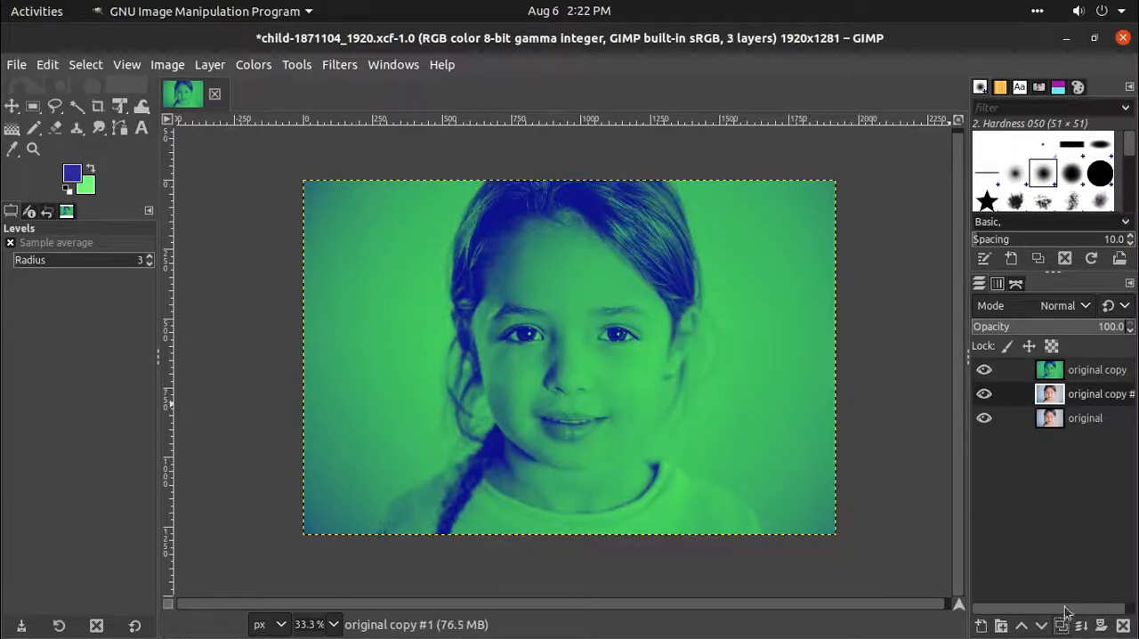
click(1021, 625)
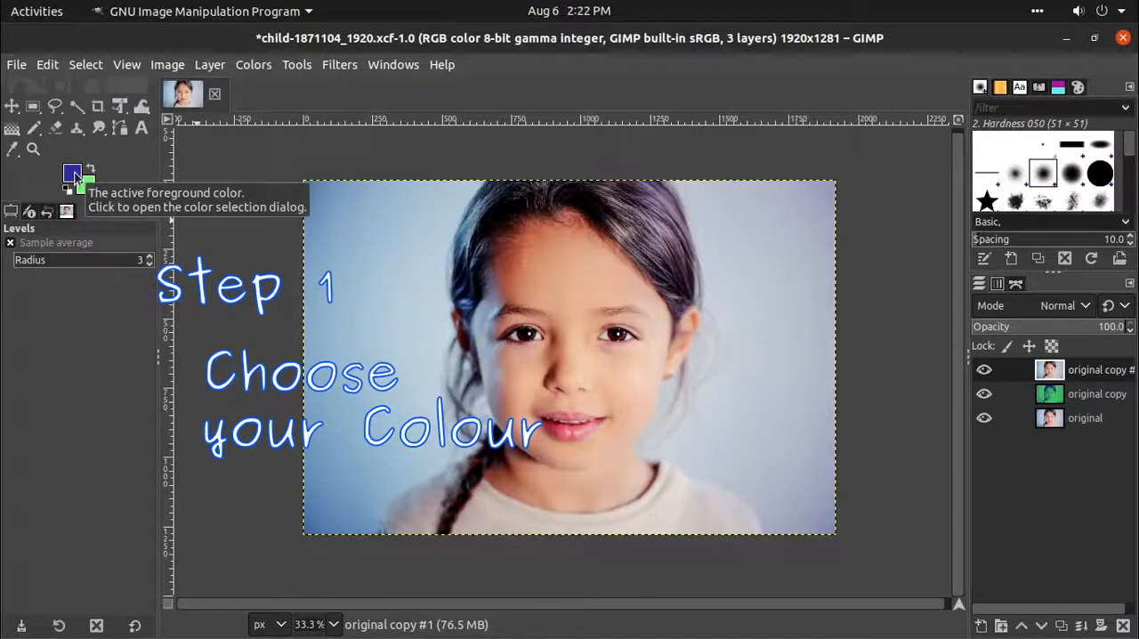
- Set the foreground colour to purple a11ead and the background colour to cyan 59eef0
click(75, 176)
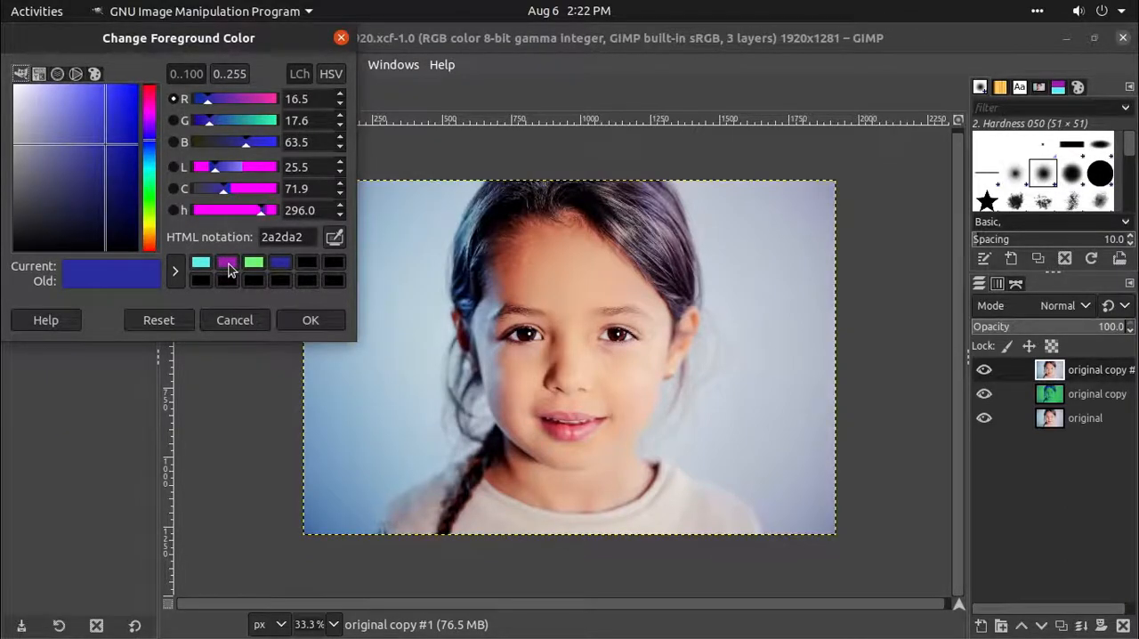
click(228, 264)
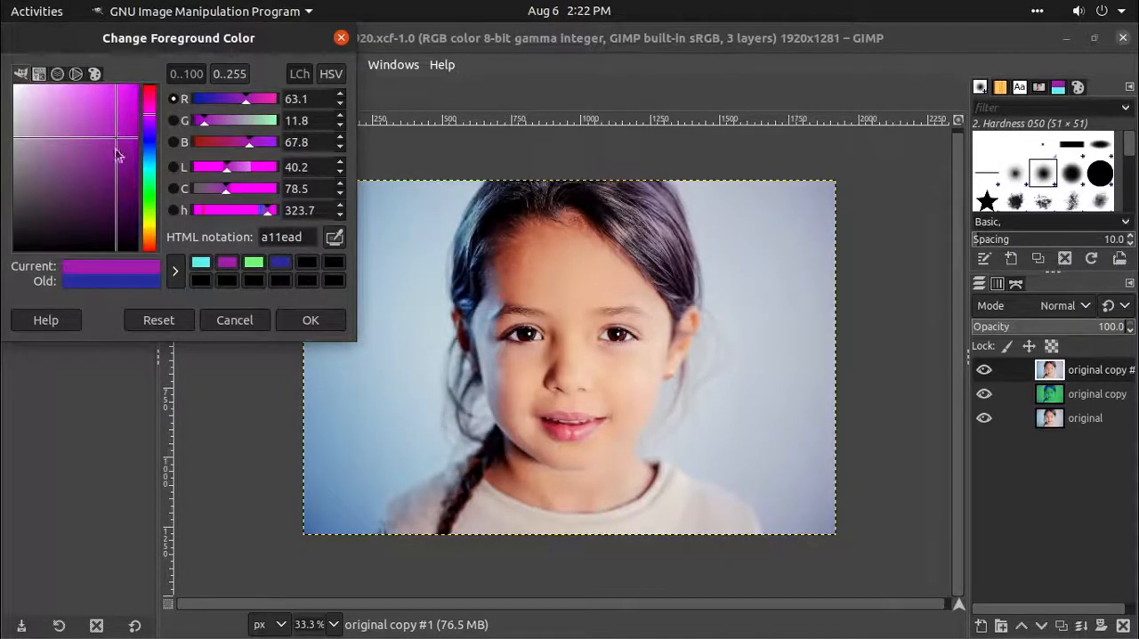
click(311, 320)
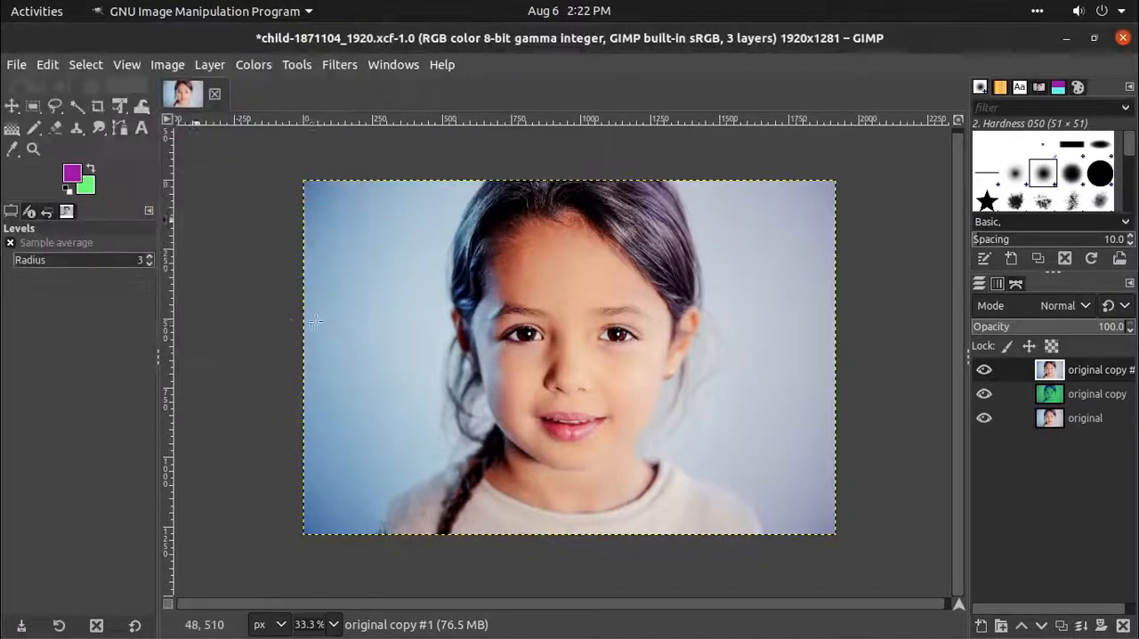
click(90, 190)
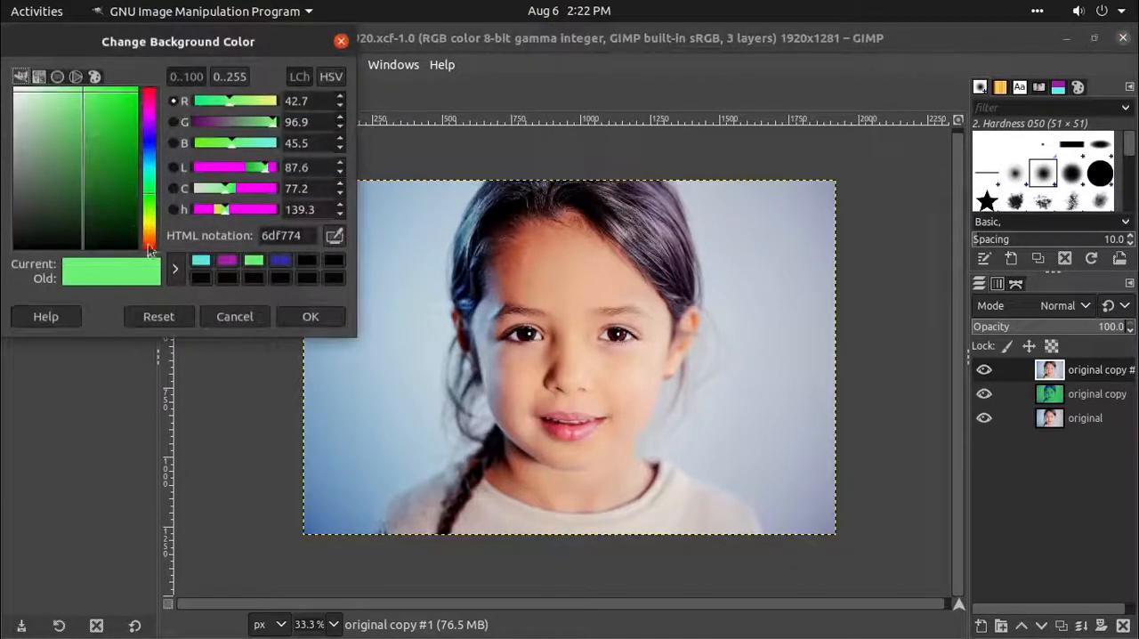
click(200, 260)
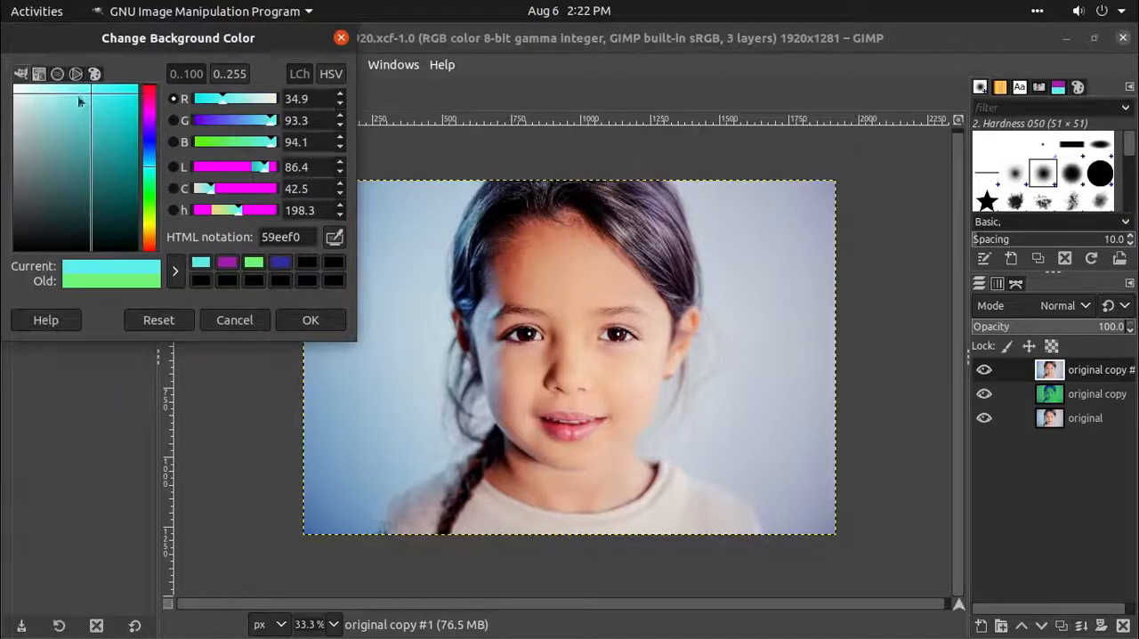
click(305, 319)
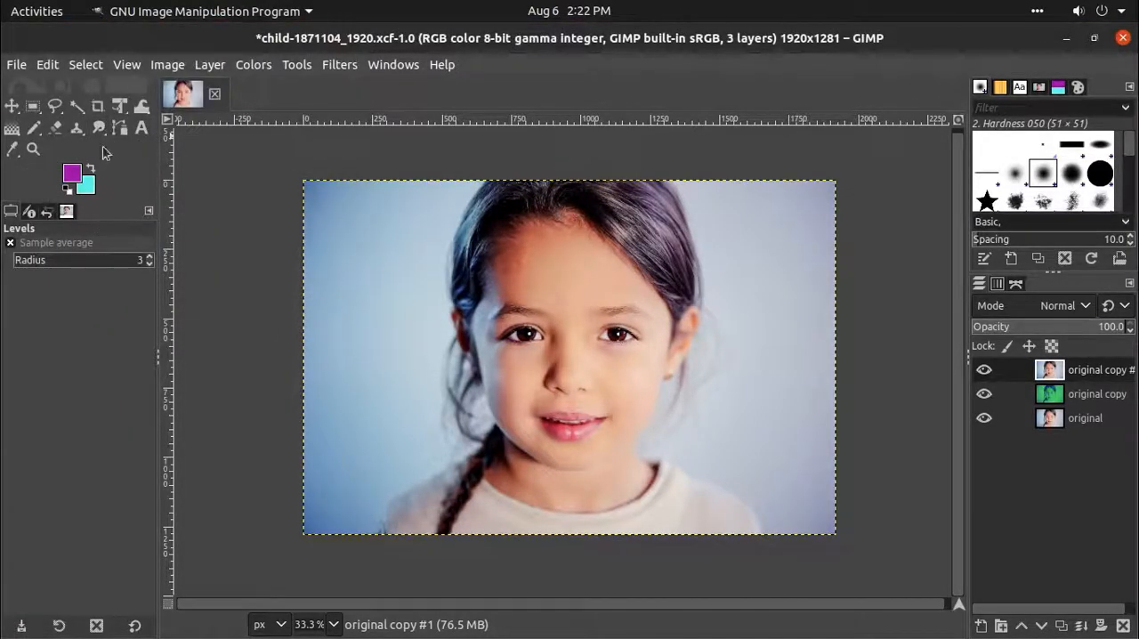
- Apply Gradient Map to the top layer copy using the purple-to-cyan foreground-to-background gradient
click(11, 127)
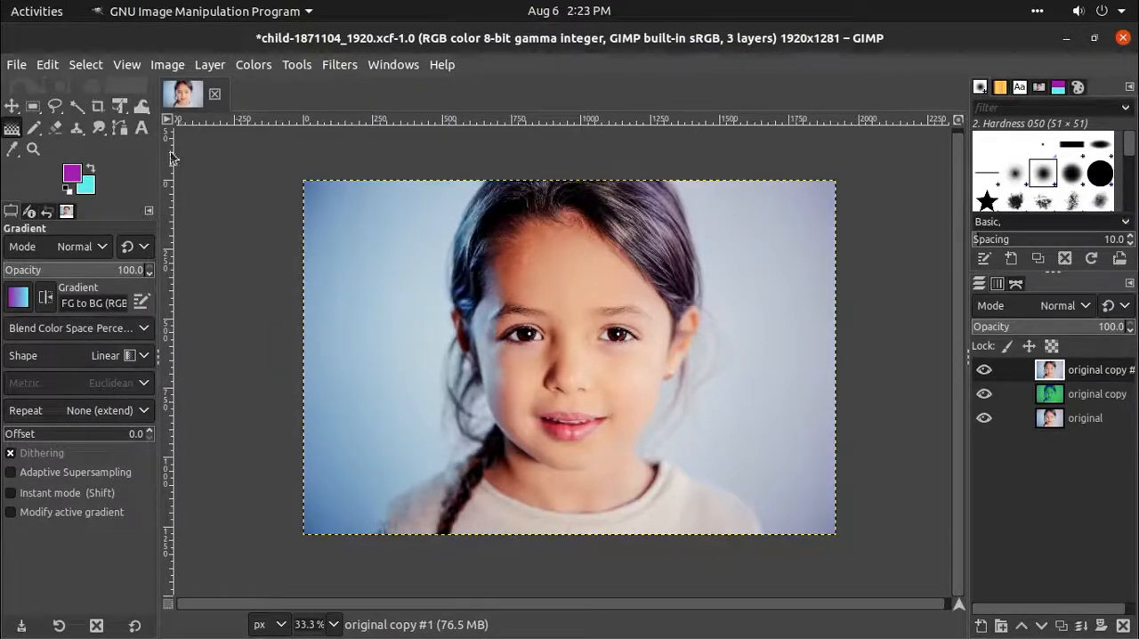
click(251, 66)
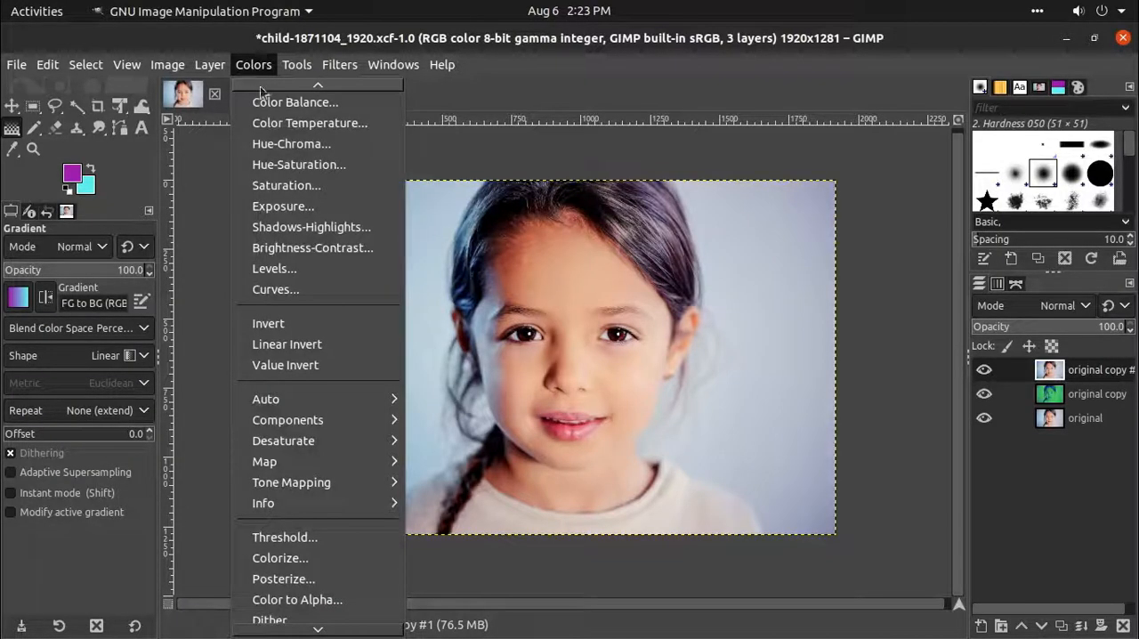
mouse_move(298, 469)
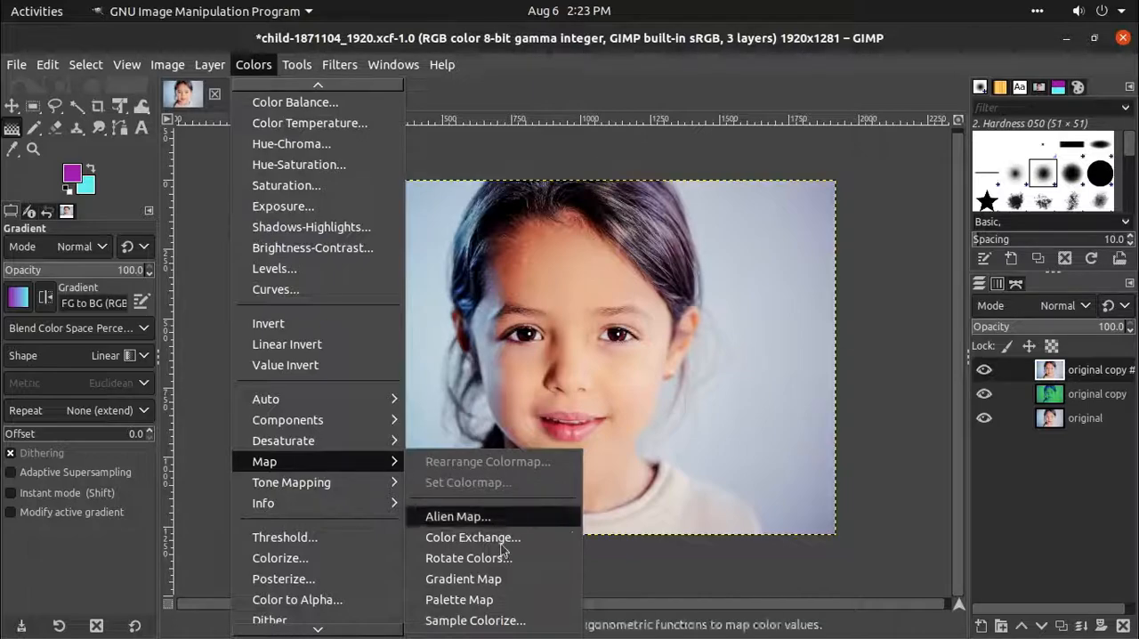
click(520, 578)
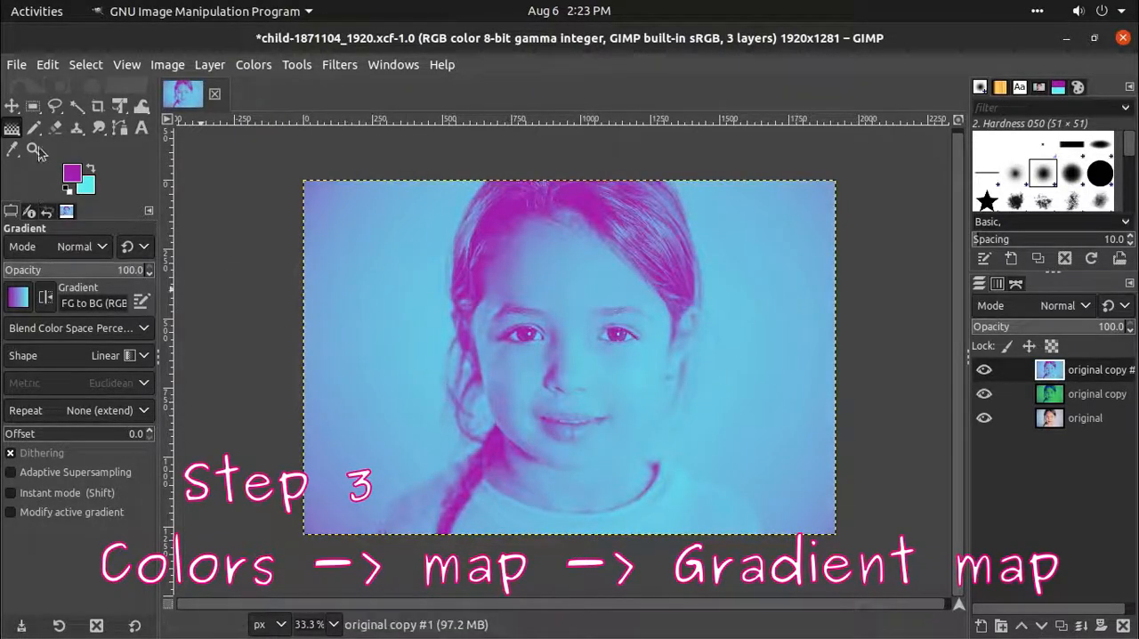
key(m)
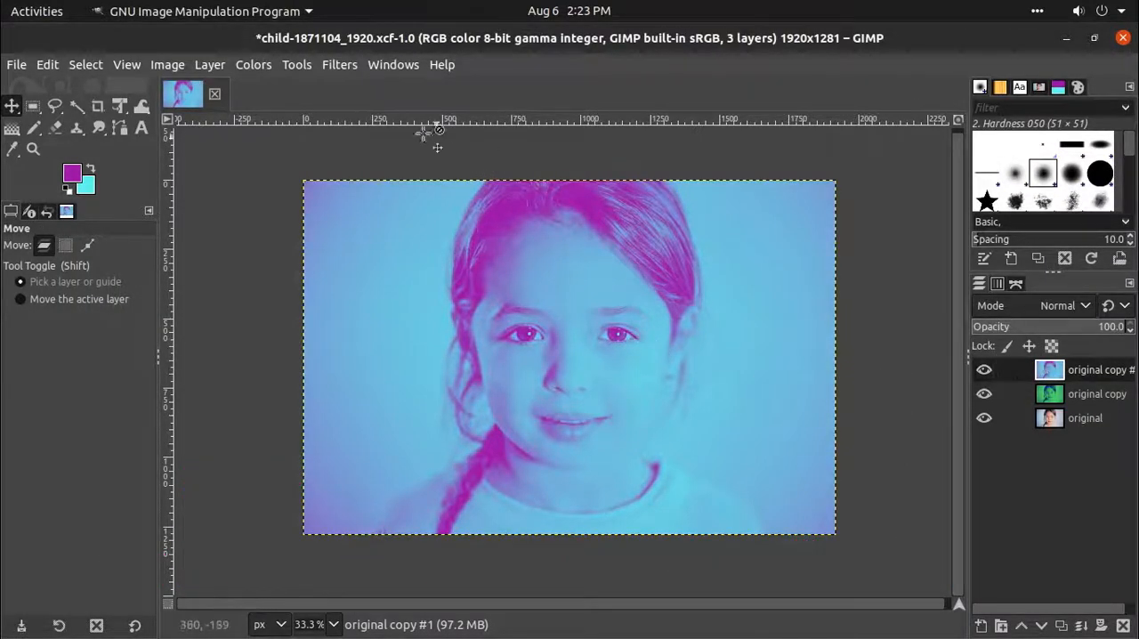
- Apply Levels to the top copy with low input 20, gamma 0.90 and high input 252, and compare it with the green duotone layer
click(258, 66)
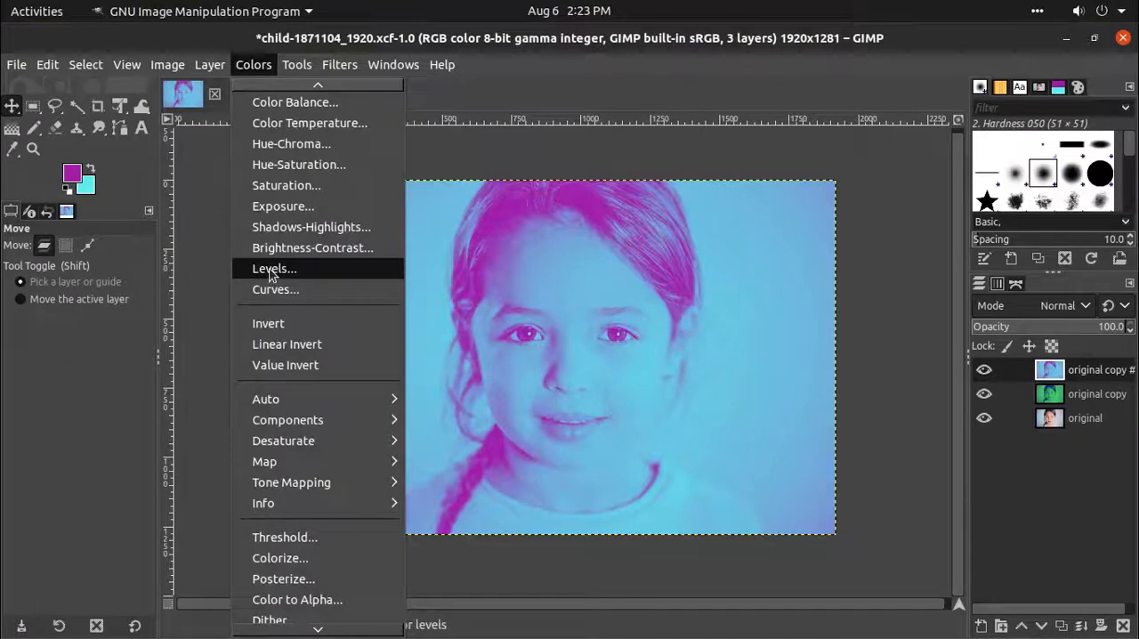
click(271, 271)
drag(593, 392, 476, 401)
drag(753, 257, 772, 263)
drag(908, 260, 914, 260)
drag(1044, 257, 1041, 257)
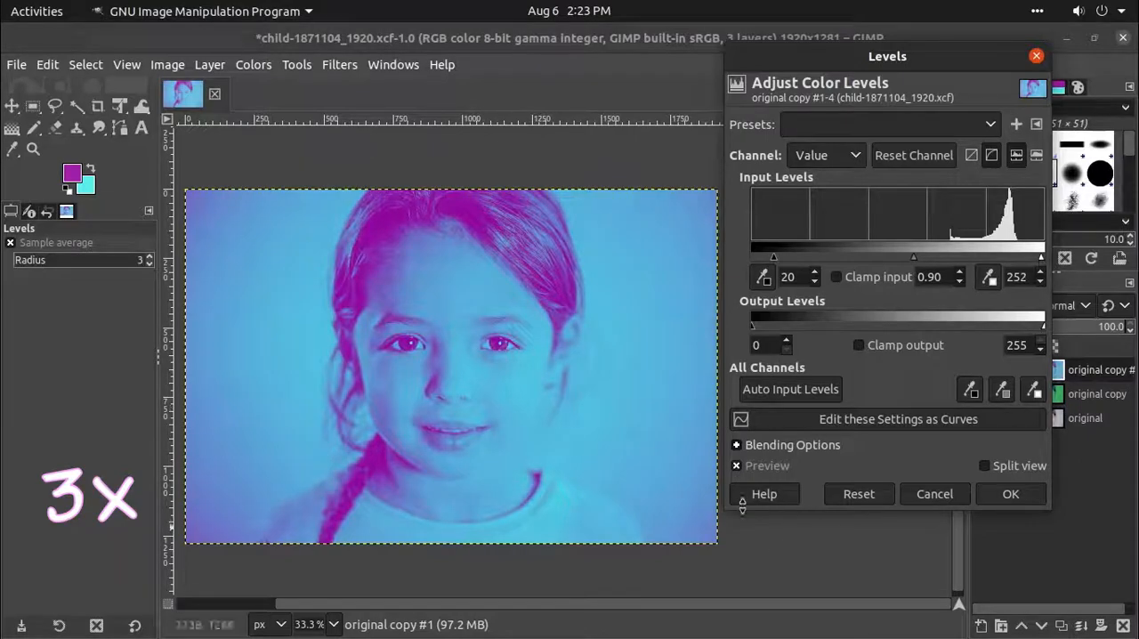
click(1011, 494)
click(984, 370)
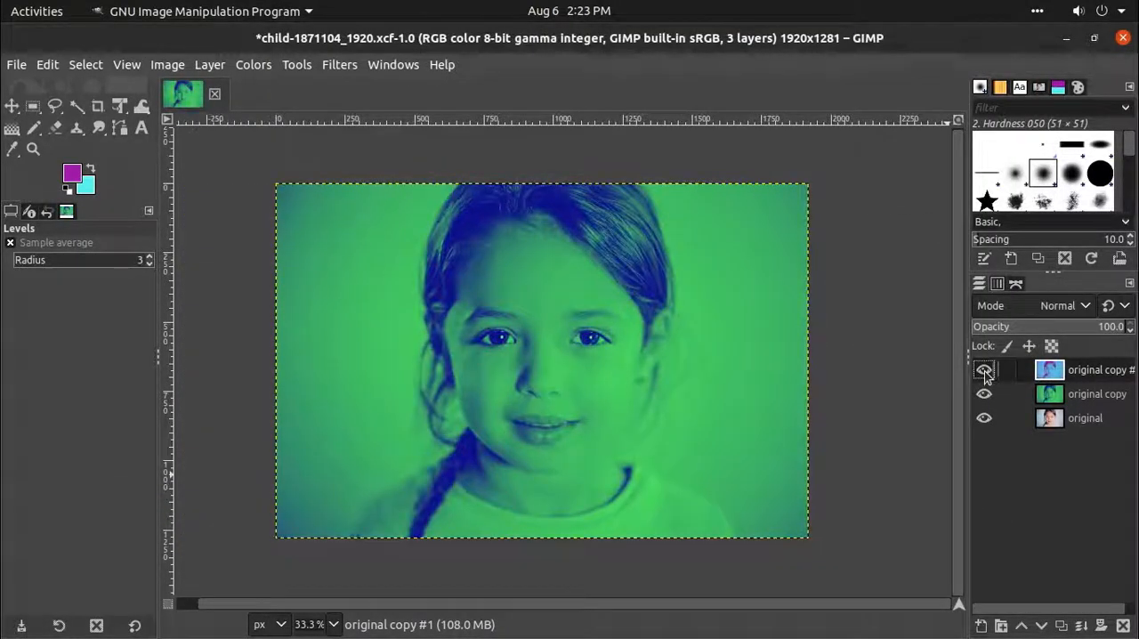
click(984, 371)
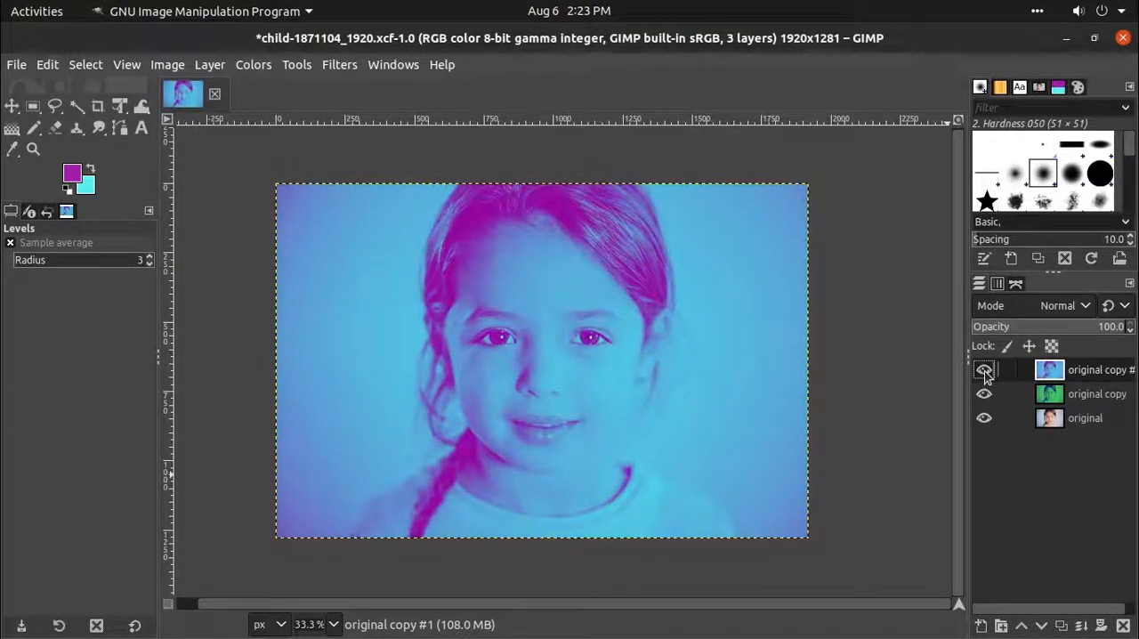